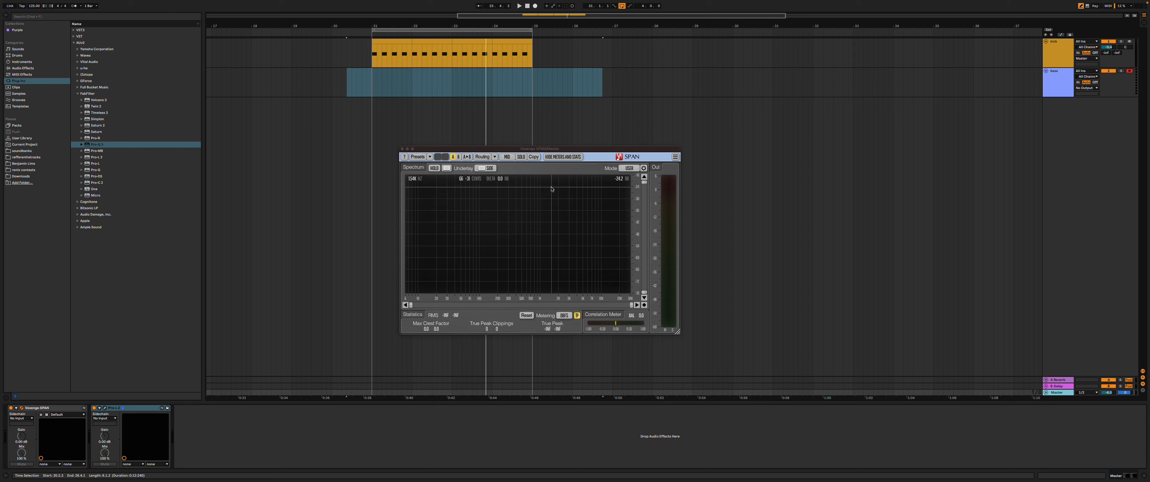
- Close the SPAN analyser and view the Pro-L 2 limiter's settings on the master
click(403, 149)
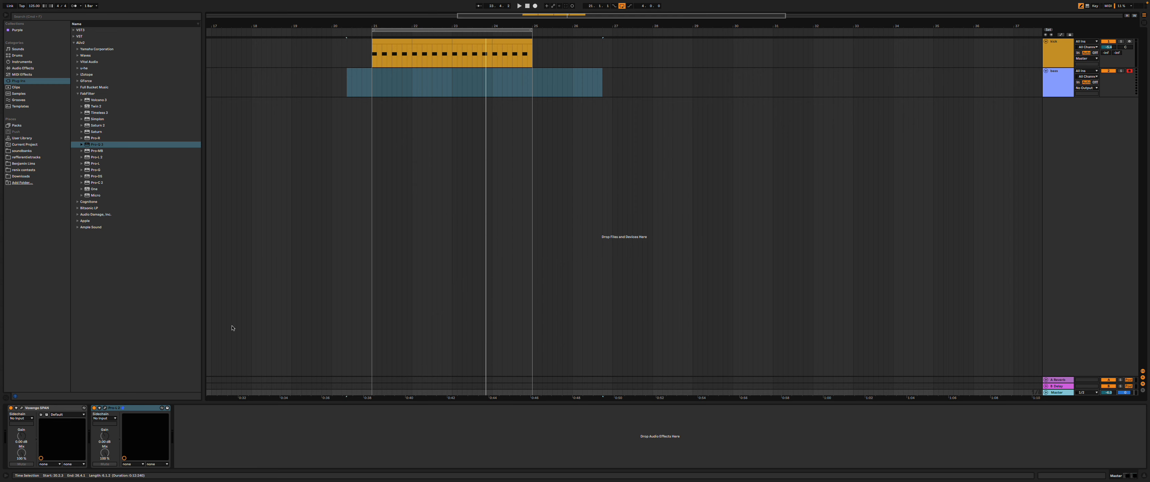
click(105, 408)
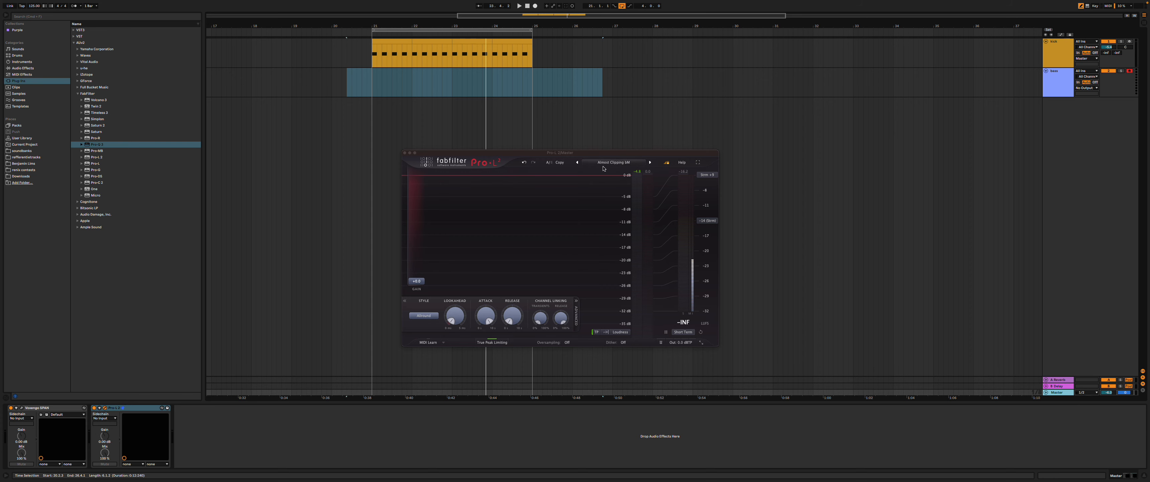
click(403, 153)
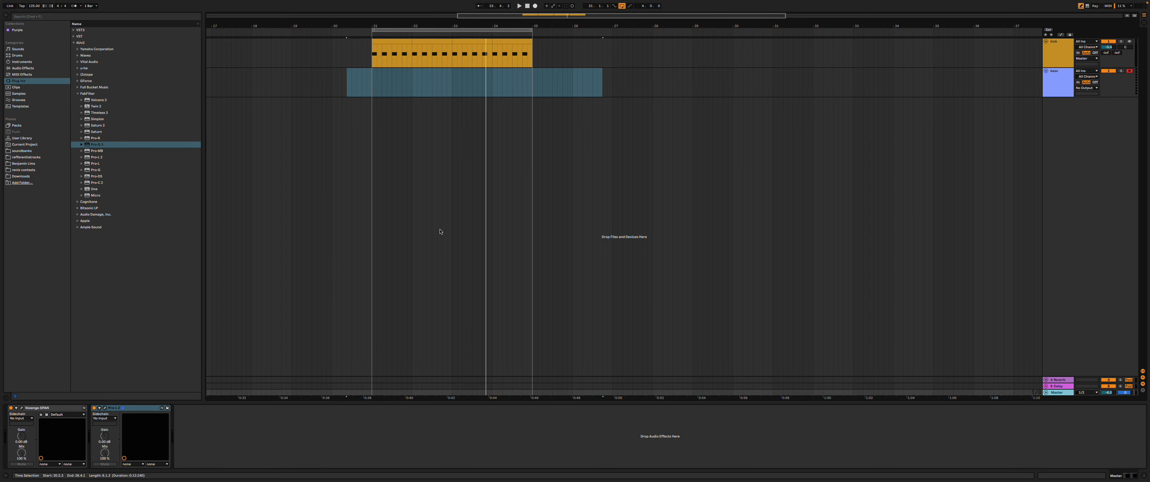
- View the kick track's devices and play back the kick pattern from bar 21
click(1055, 58)
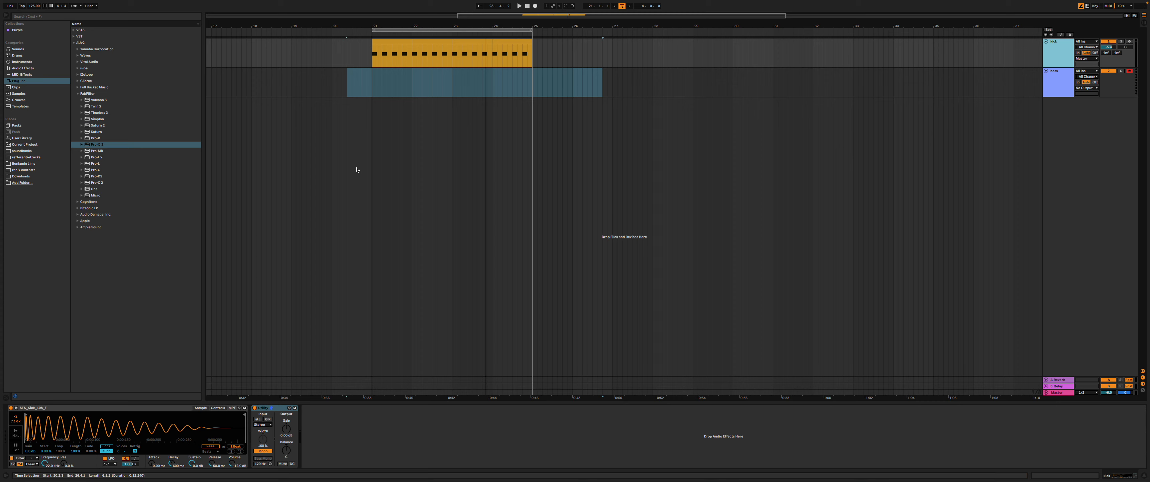
click(371, 89)
key(space)
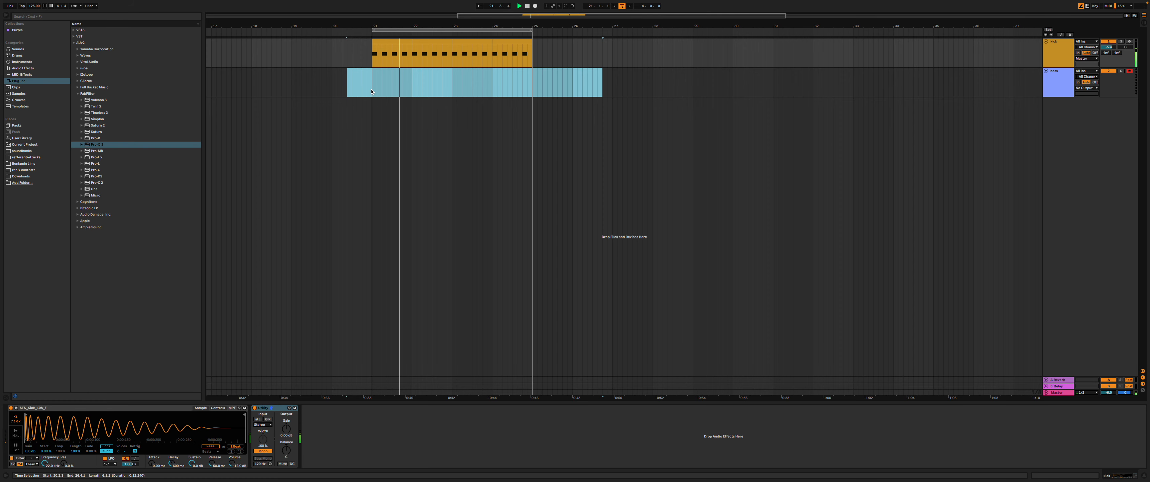
click(427, 126)
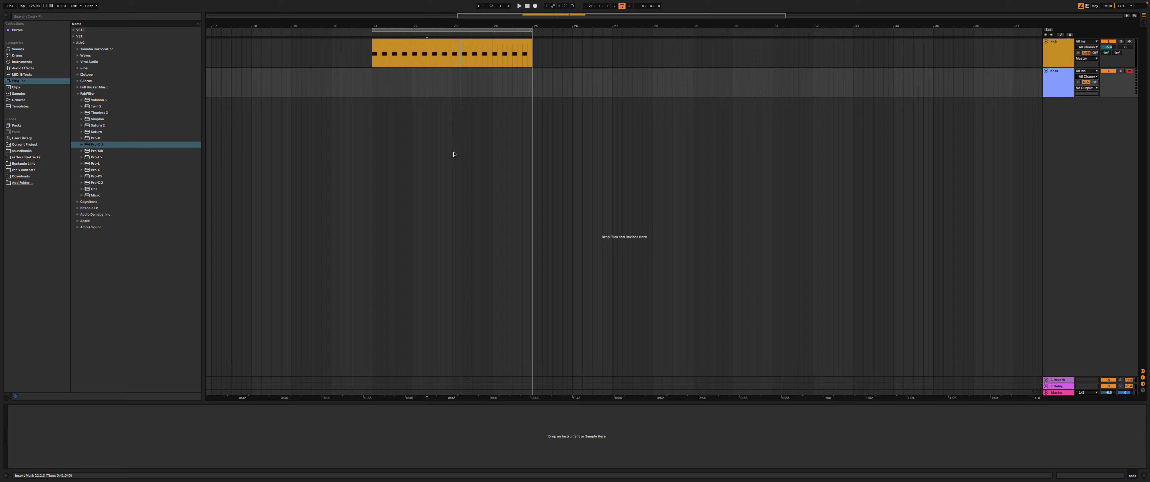
- Add the FabFilter One synth to the bass track and switch it to the next preset
click(93, 189)
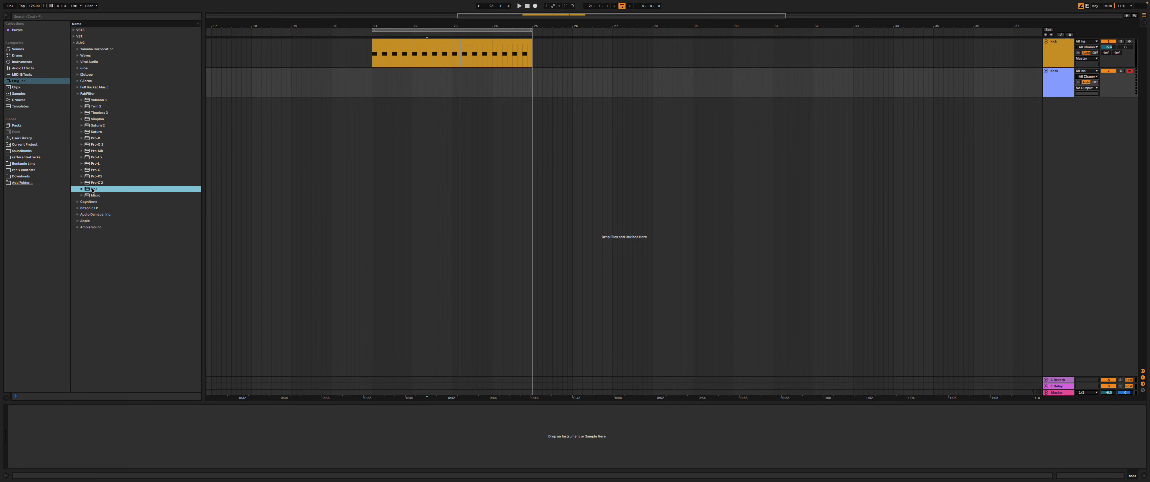
drag(93, 189, 440, 90)
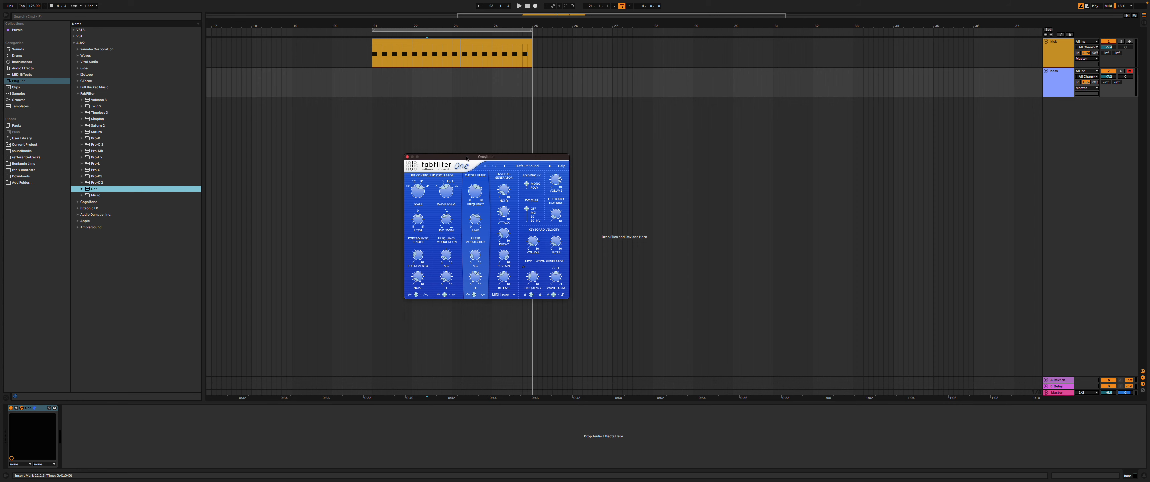
drag(466, 158, 435, 170)
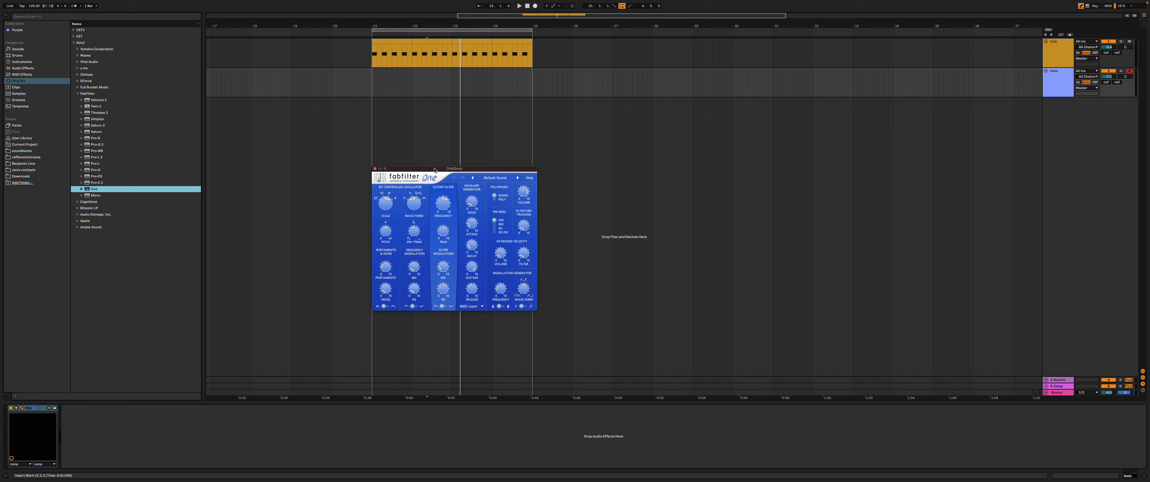
click(517, 177)
- Adjust the oscillator wave form and lower the filter cutoff frequency in FabFilter One
mouse_move(382, 201)
drag(410, 208, 410, 213)
drag(414, 308, 418, 305)
mouse_move(443, 203)
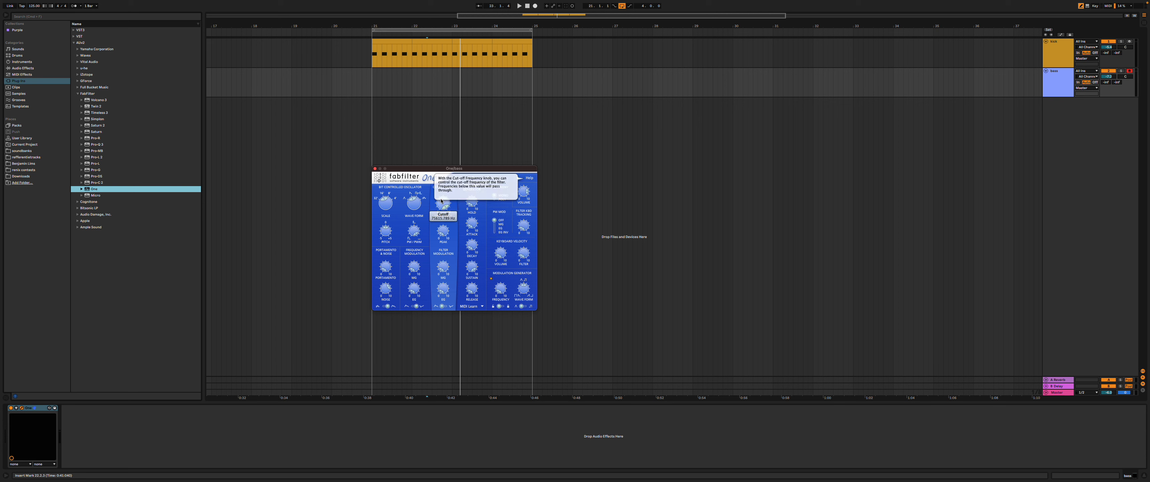
drag(441, 201, 444, 222)
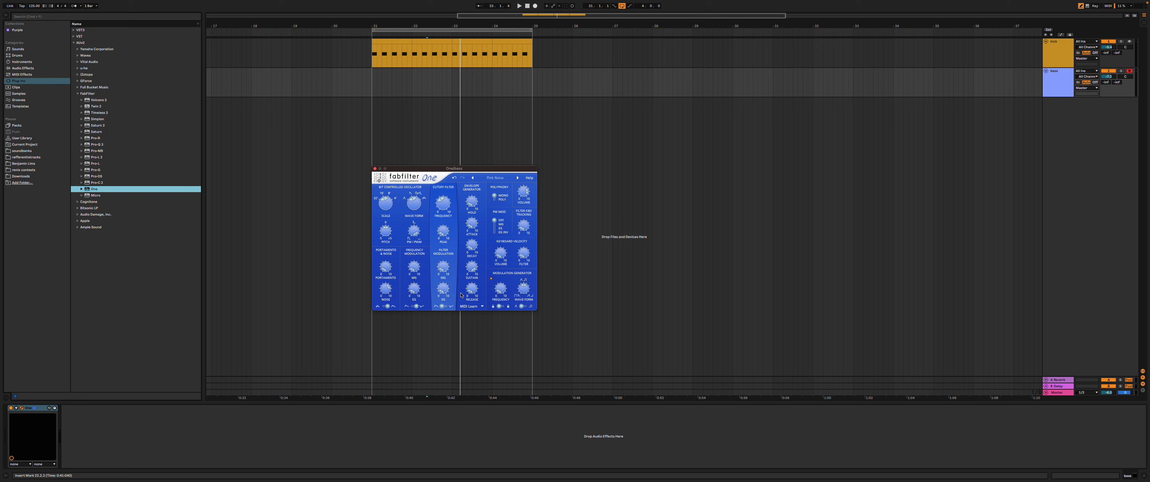
- Raise the filter's MG modulation amount and set a faster, tempo-synced rate for the modulation generator
drag(444, 280, 438, 258)
drag(443, 270, 442, 268)
click(504, 308)
mouse_move(500, 292)
drag(499, 287, 499, 279)
mouse_move(526, 289)
- Record a sustained bass note from bar 21 and trim the recorded clip to one bar
click(364, 121)
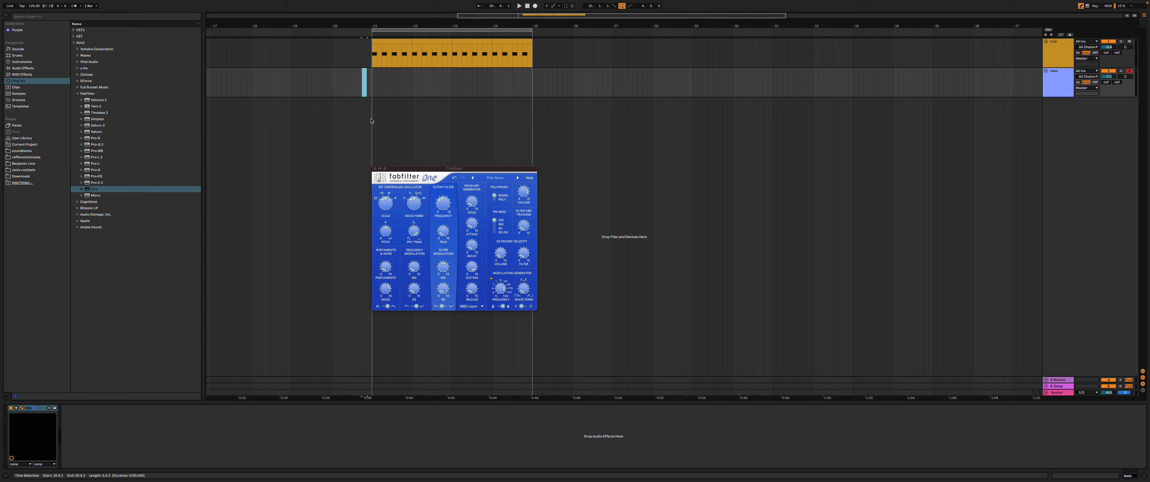
click(373, 93)
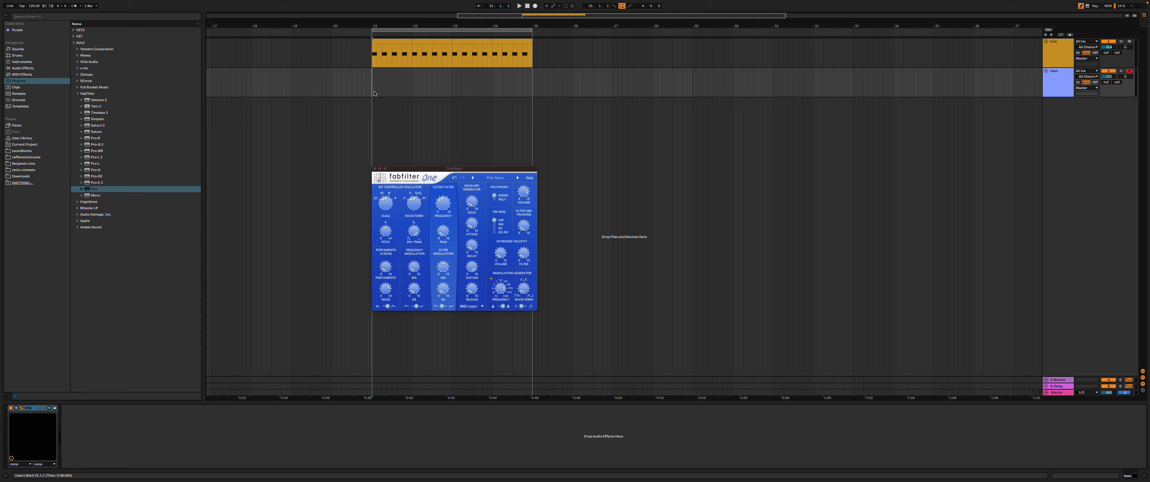
click(536, 7)
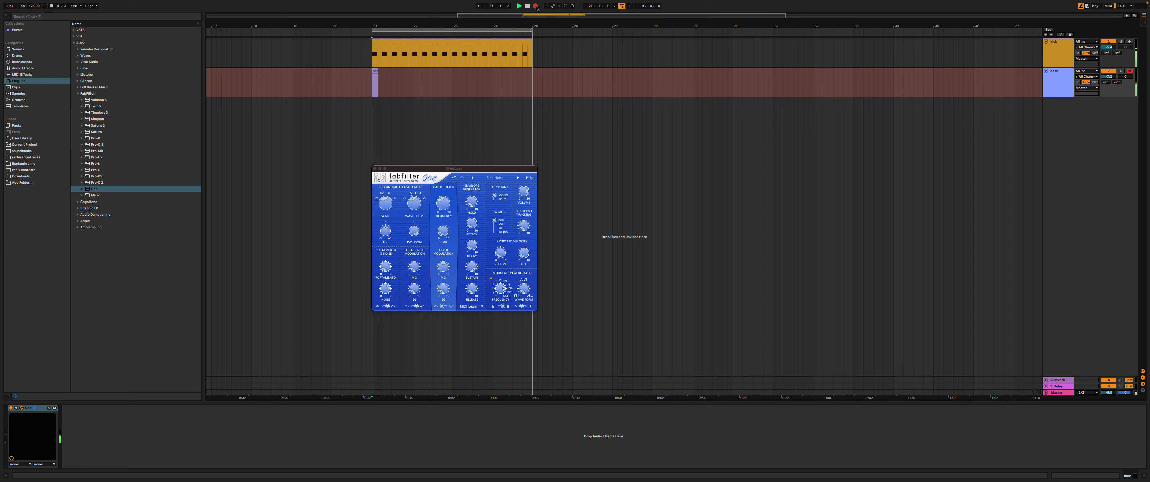
key(space)
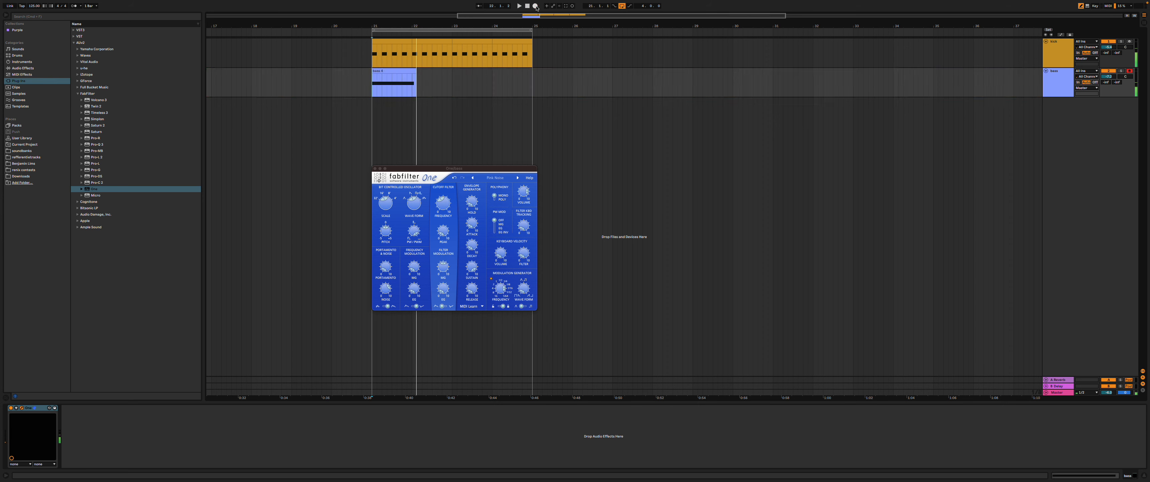
drag(413, 71, 410, 70)
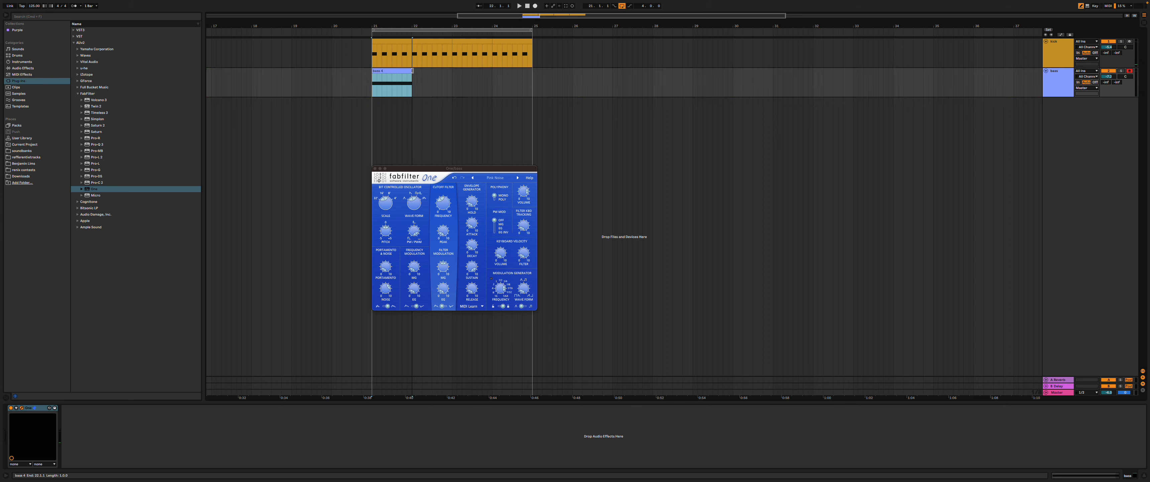
- Open the recorded bass clip for note editing and quantize its note
double_click(406, 70)
right_click(212, 285)
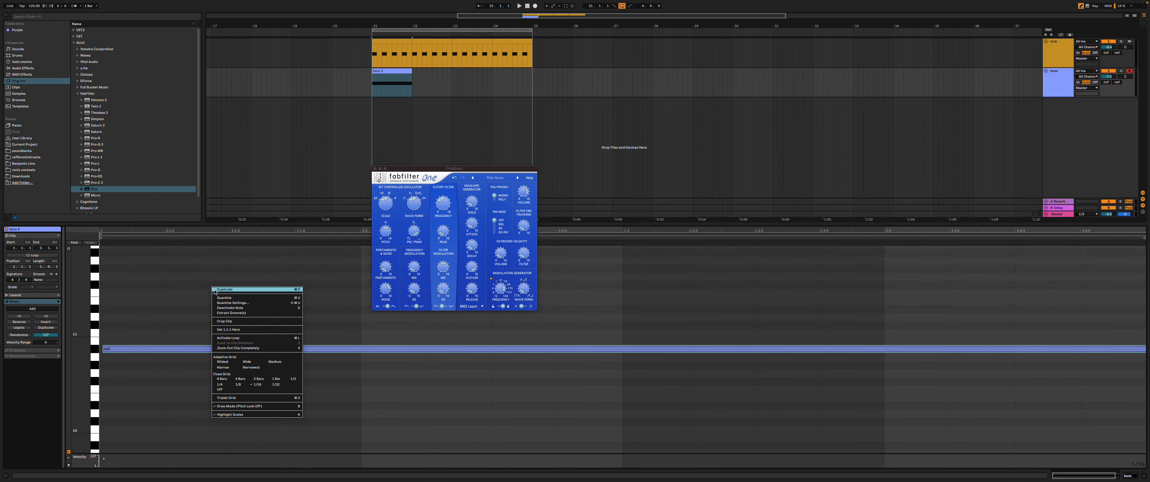
click(220, 296)
- Duplicate the one-bar bass clip three times to fill the four-bar loop
click(383, 70)
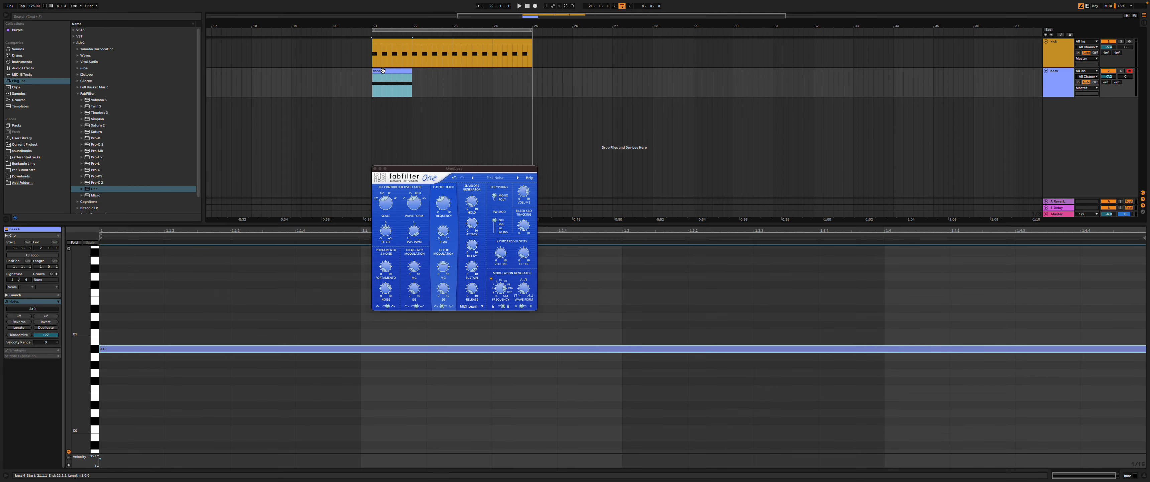
key(ctrl+d)
key(ctrl+d)
key(ctrl+d)
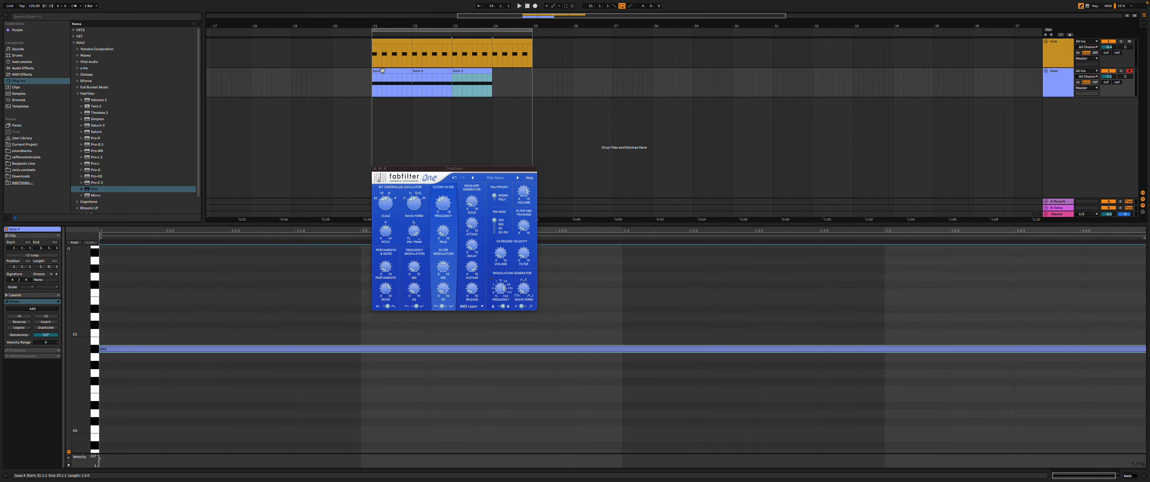
- Close the synth window and play the kick and bass together from bar 21
click(375, 169)
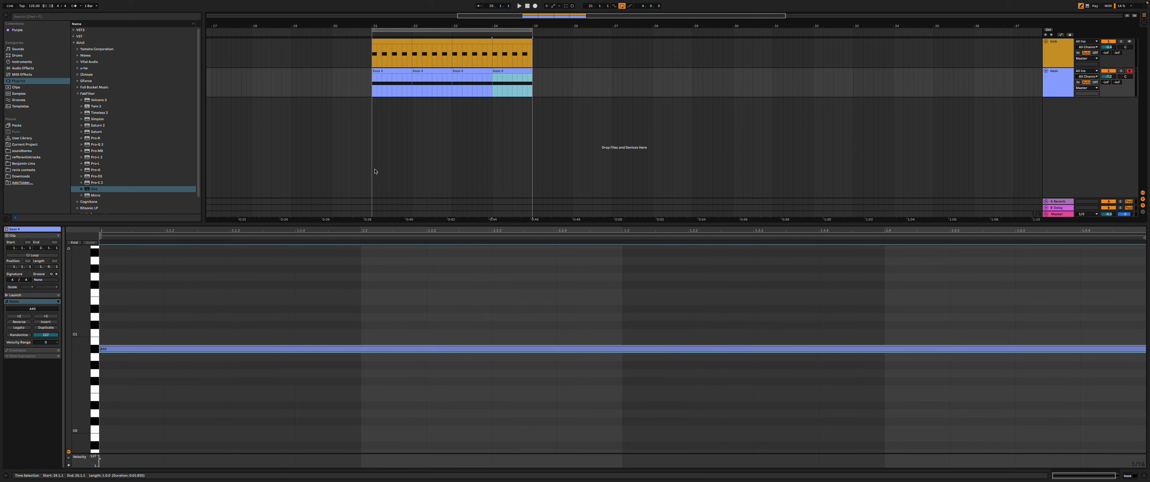
click(373, 116)
key(space)
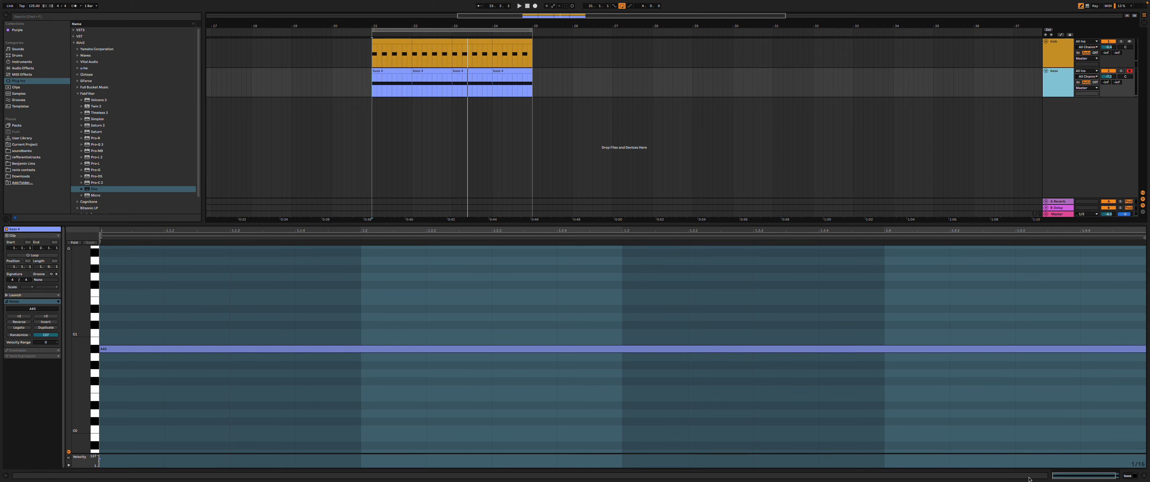
- Fine-tune FabFilter One's cutoff frequency and filter MG modulation while playing the loop
click(1127, 476)
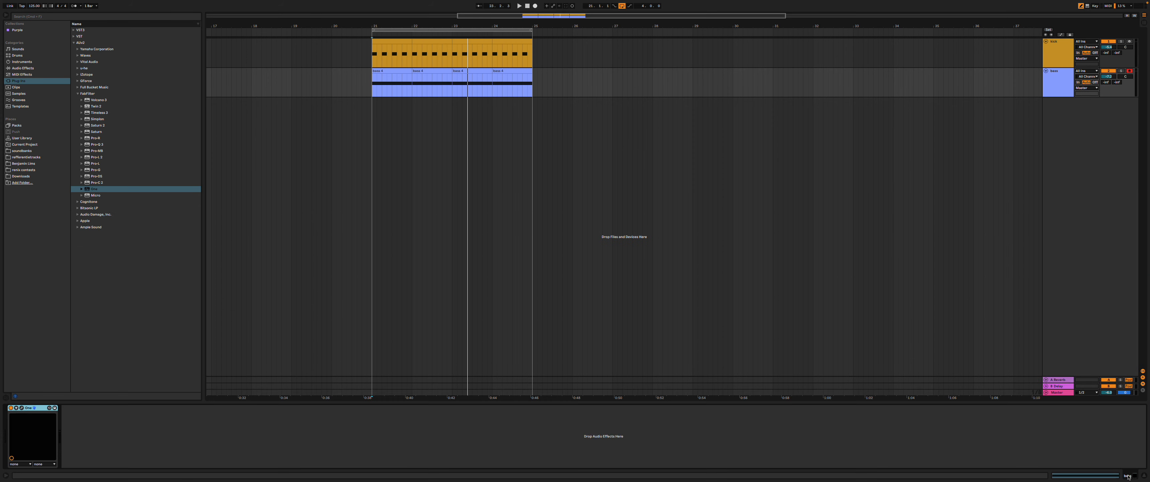
click(23, 408)
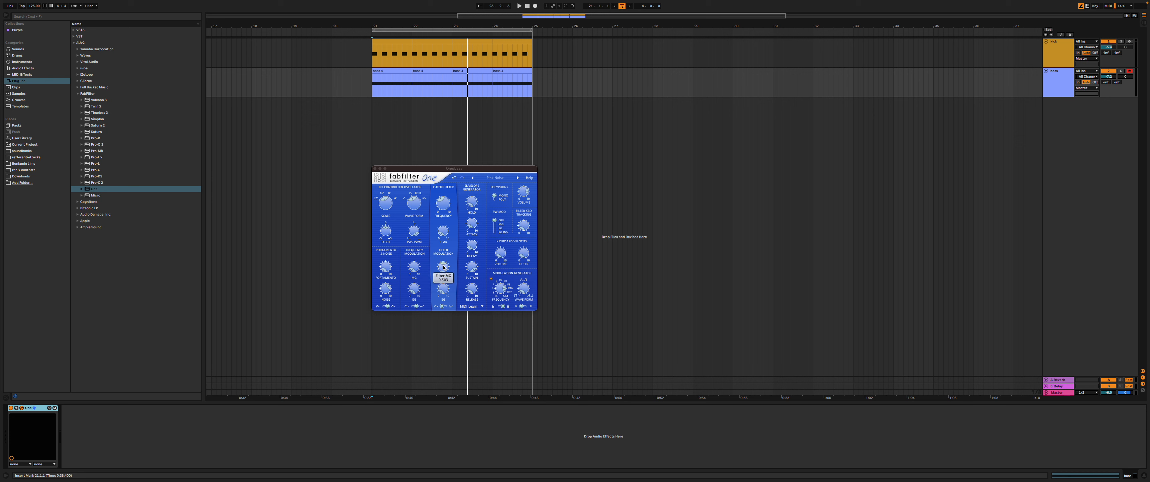
mouse_move(444, 201)
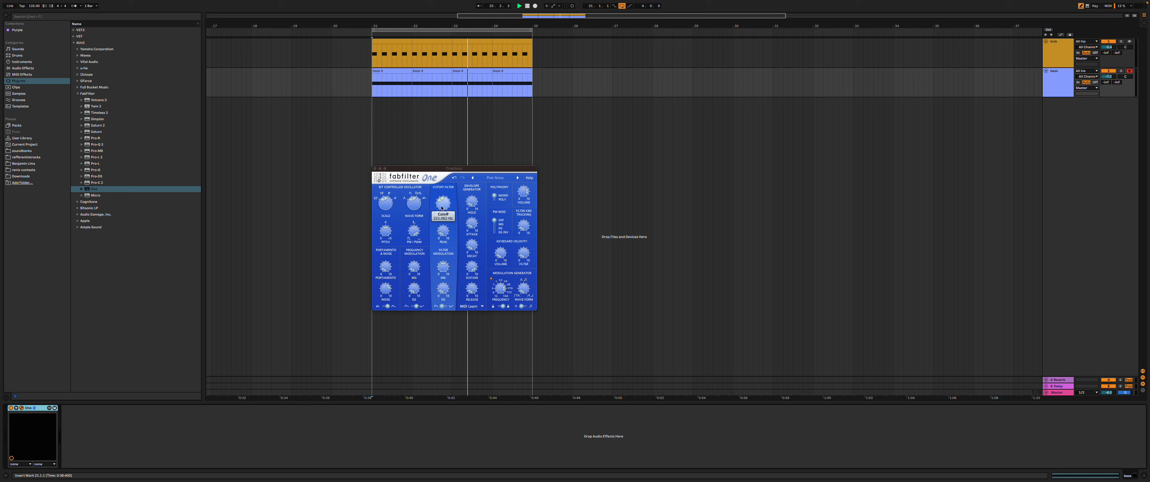
key(space)
mouse_move(443, 196)
mouse_down()
mouse_move(481, 188)
mouse_move(446, 204)
mouse_up()
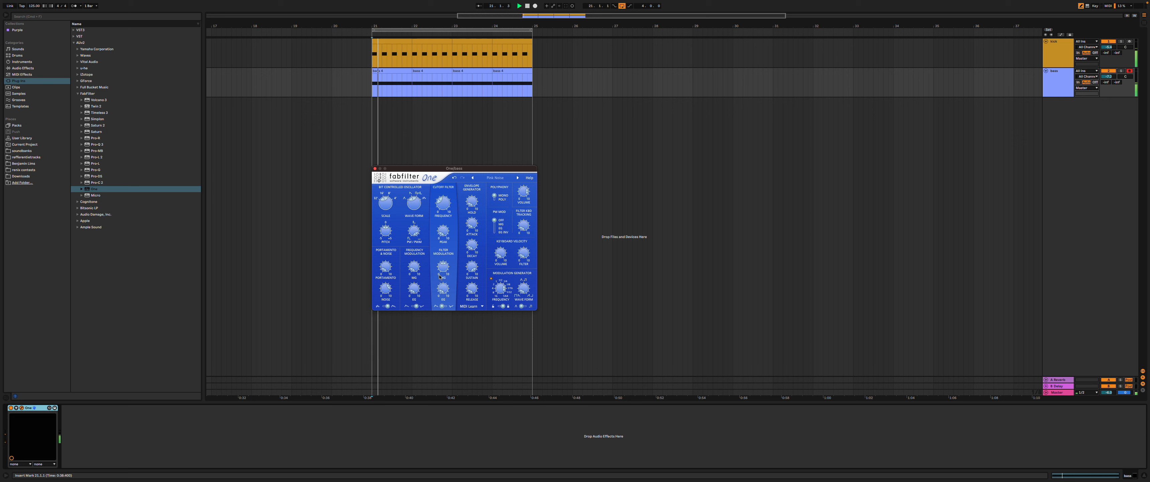
mouse_move(444, 267)
mouse_down()
mouse_move(450, 255)
mouse_move(438, 254)
mouse_up()
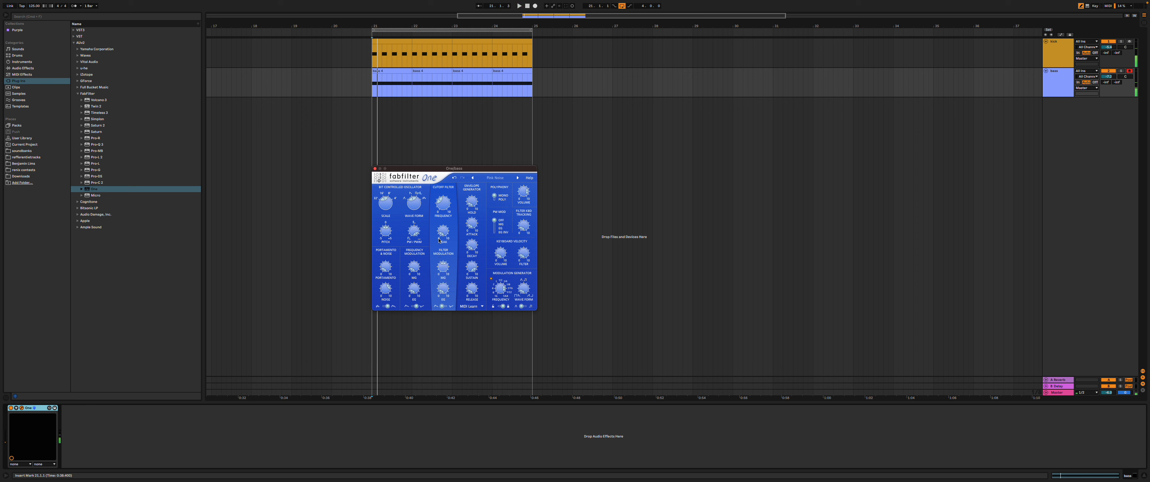
mouse_move(440, 206)
click(375, 169)
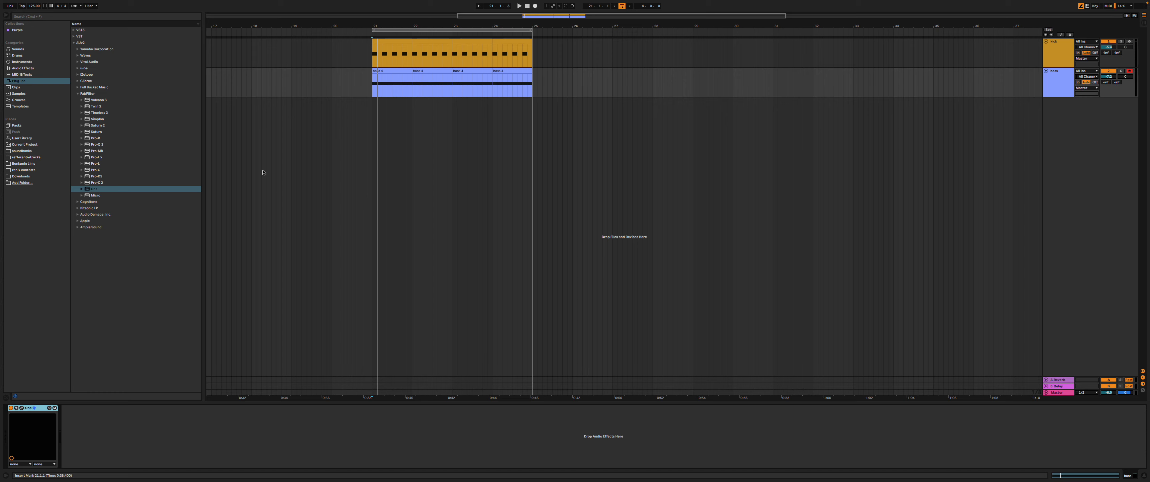
- Add Saturn 2 after the bass synth and load the V1 preset Auto Side-Chain Compression 01 bM
click(96, 126)
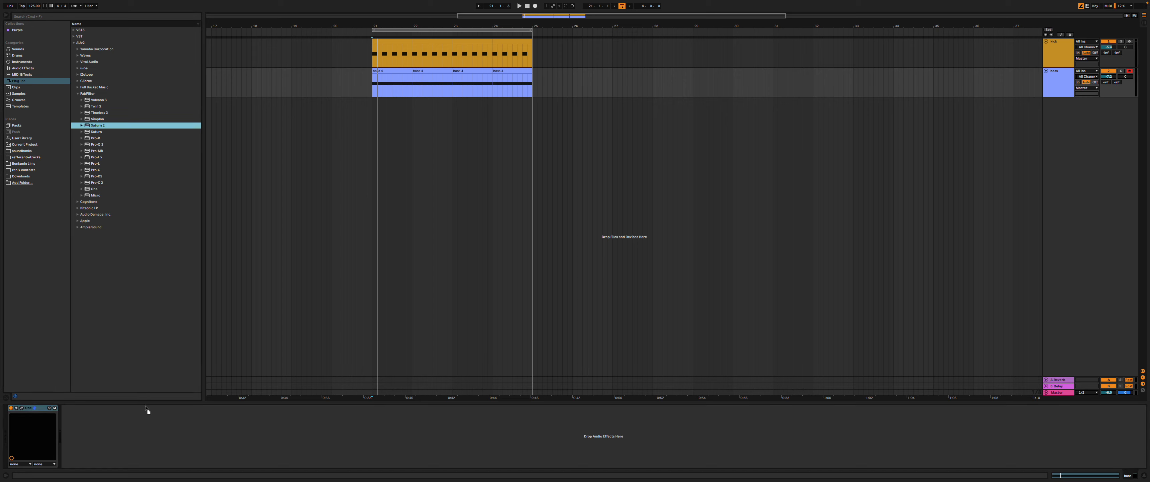
drag(147, 409, 148, 409)
click(567, 183)
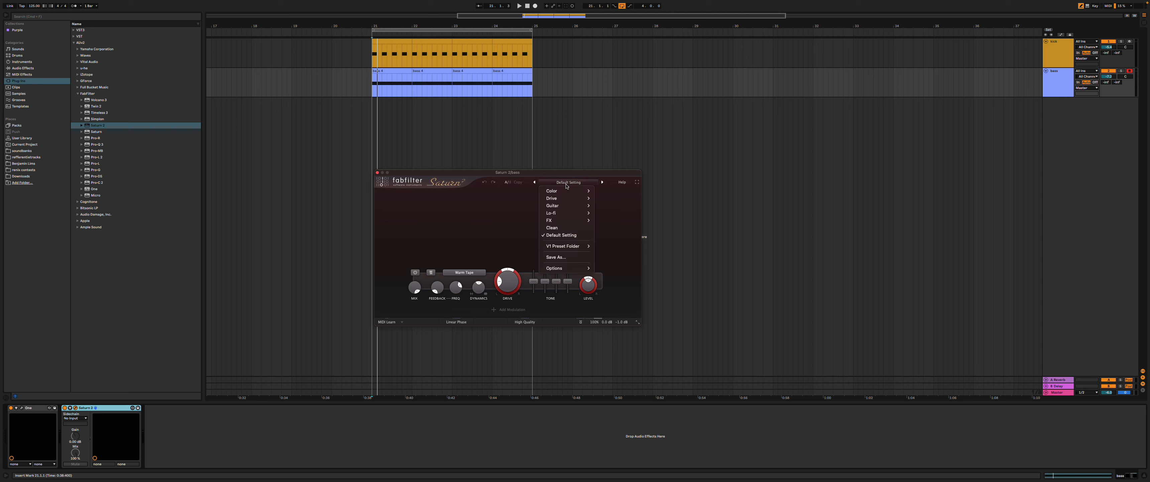
mouse_move(564, 246)
mouse_move(619, 315)
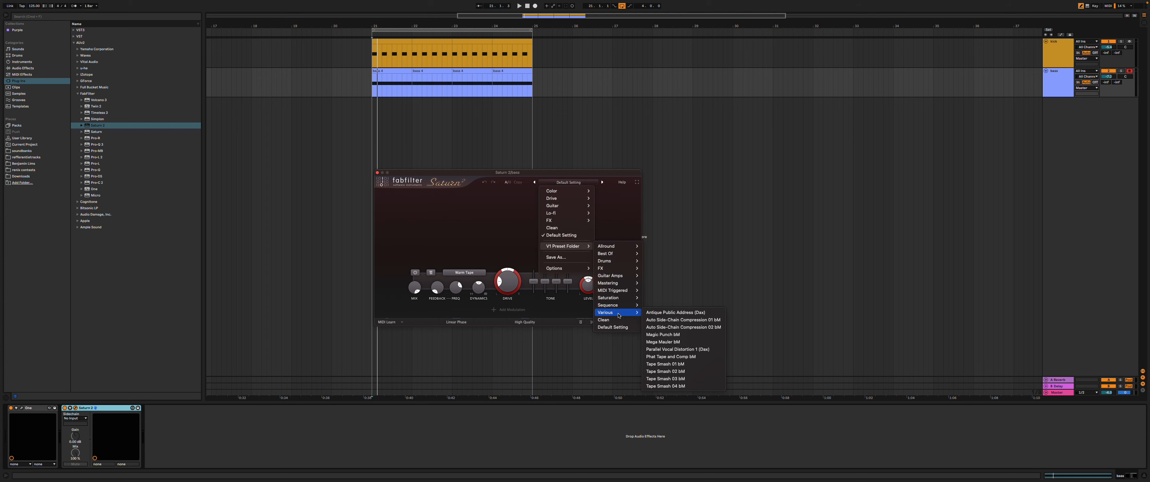
click(659, 320)
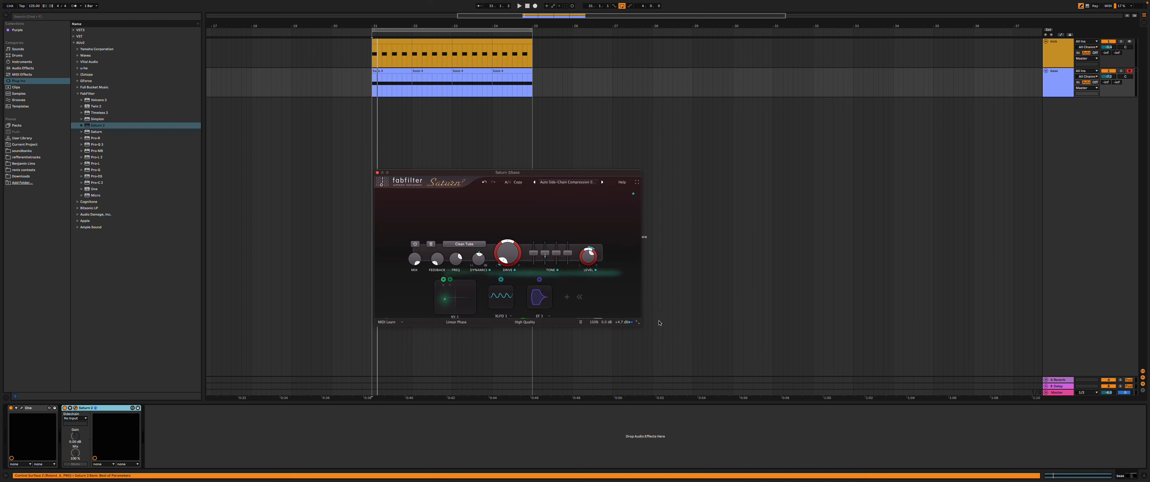
- Play the loop with Saturn 2 active and slightly lower the bass track's volume in the session mixer
key(space)
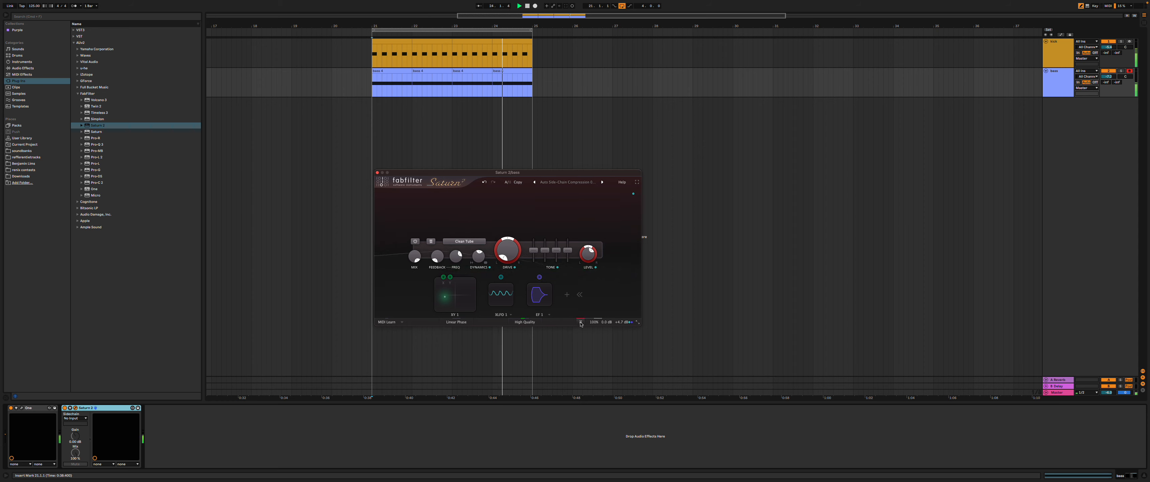
click(377, 172)
click(1144, 23)
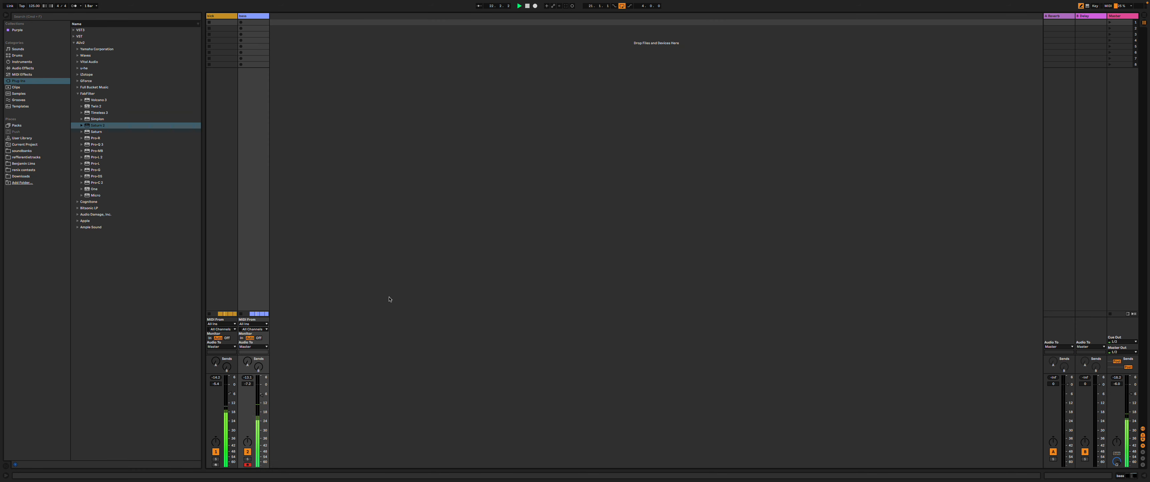
drag(262, 398, 262, 400)
click(1144, 16)
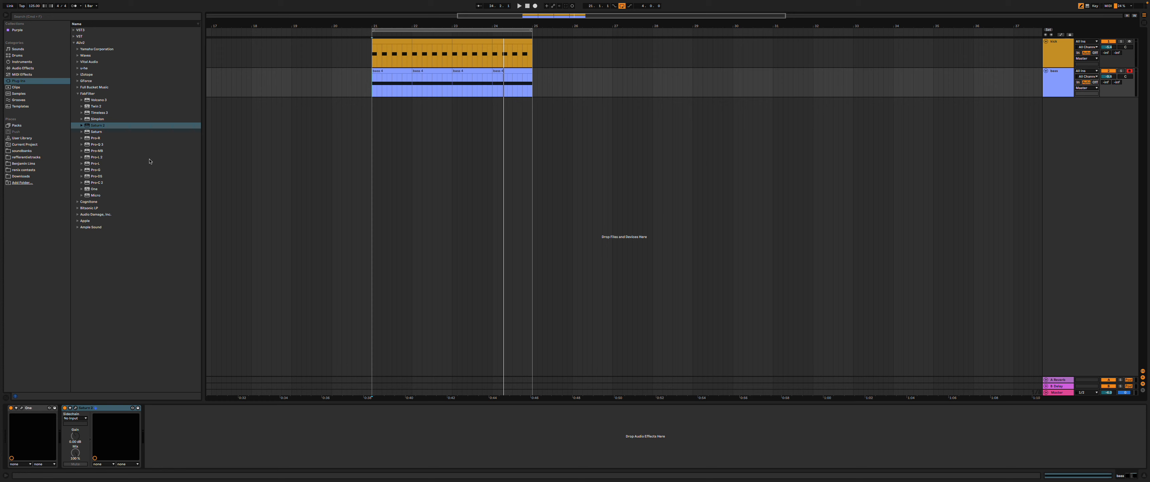
- Add FabFilter Pro-Q 3 to both the kick track and the end of the bass track's device chain
click(96, 144)
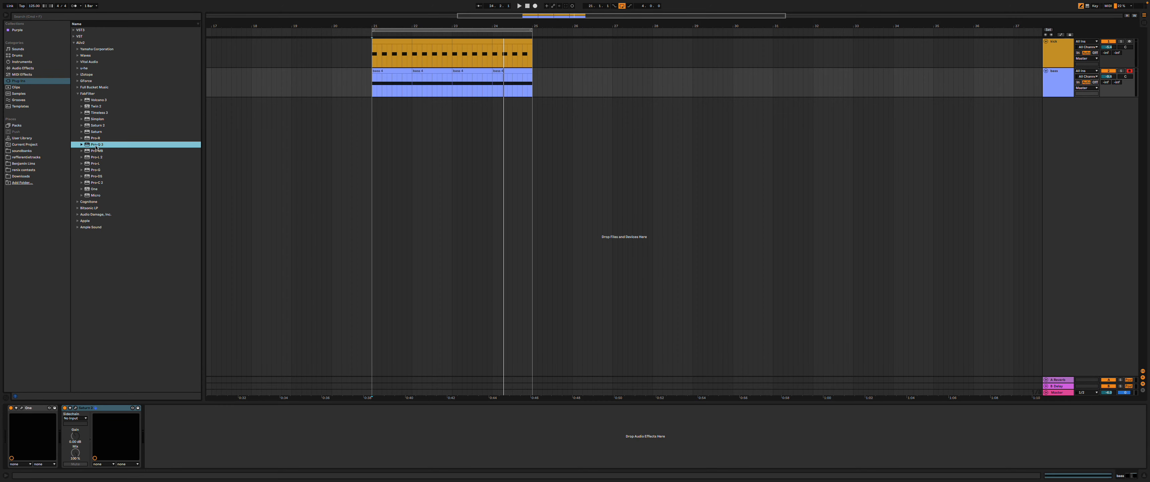
drag(388, 60, 385, 61)
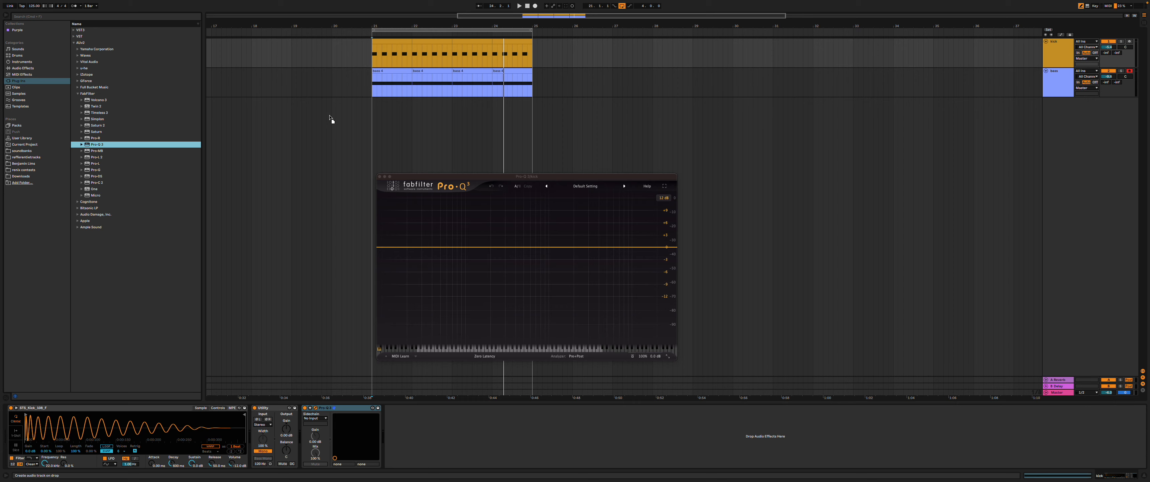
drag(425, 89, 422, 87)
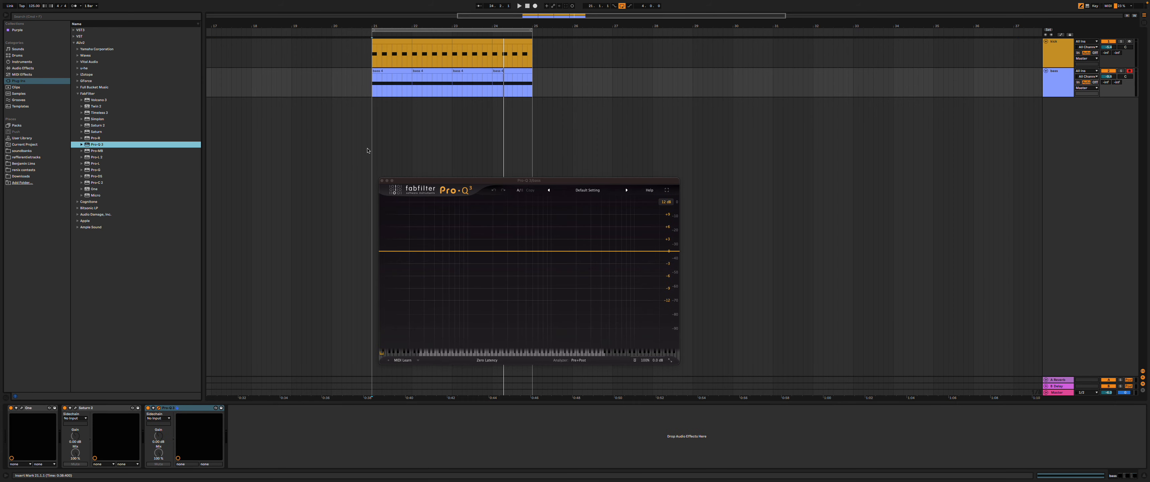
- Overlay the kick's Pro-Q 3 spectrum in the bass equalizer's analyzer and play the loop
click(579, 361)
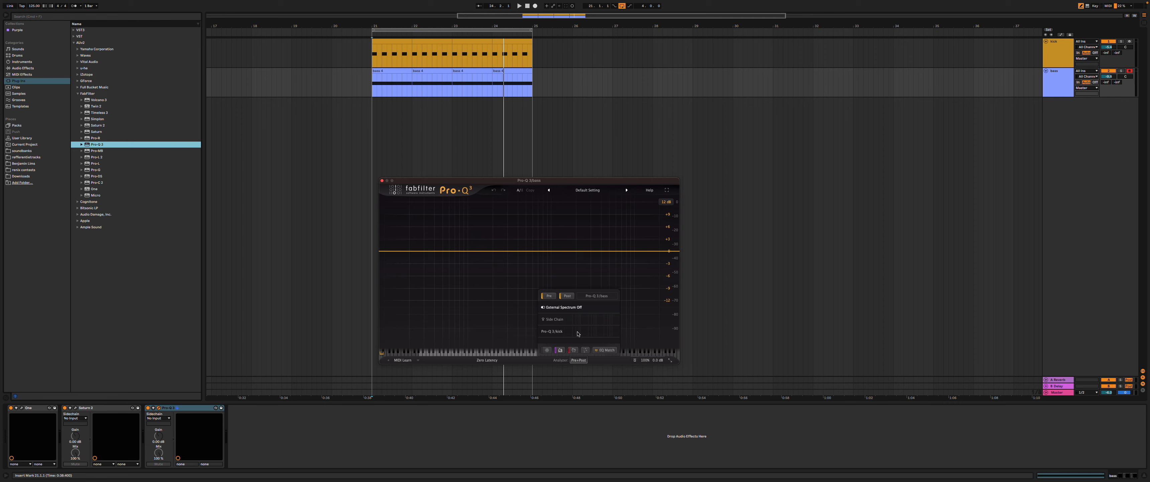
click(556, 334)
key(space)
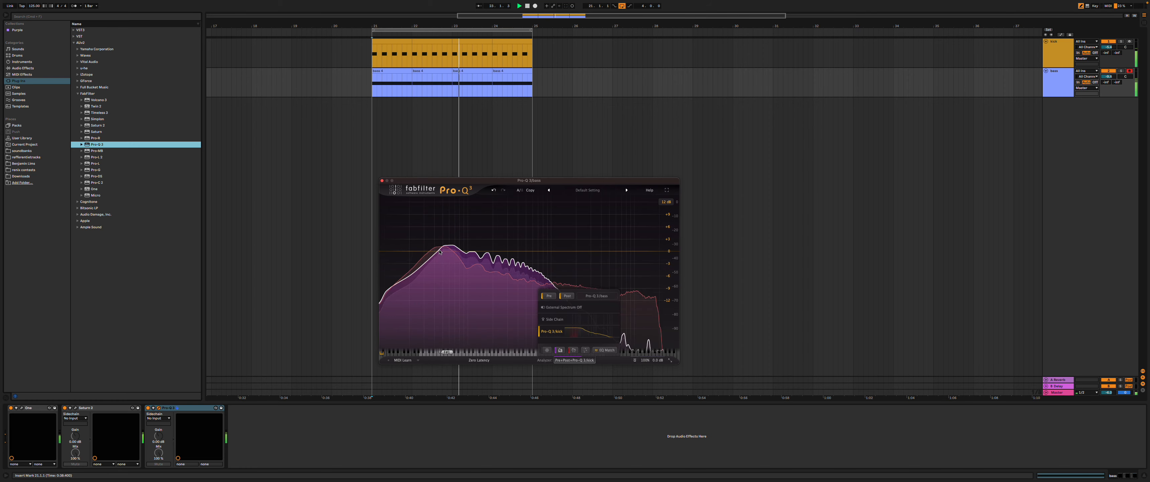
- Add a low cut and a small bell dip where the bass overlaps the kick, and compare with the bass equalizer bypassed
click(384, 250)
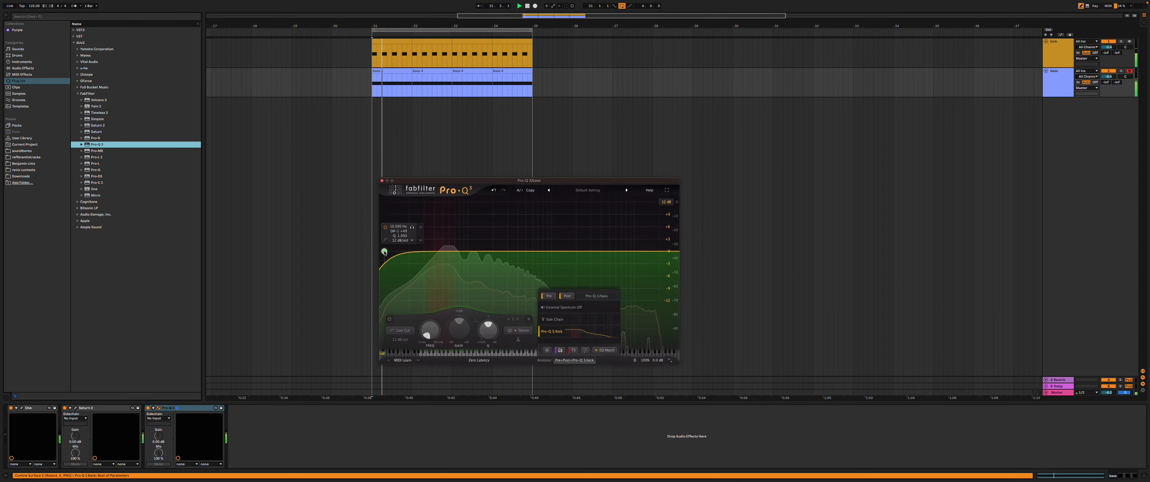
drag(384, 251, 448, 267)
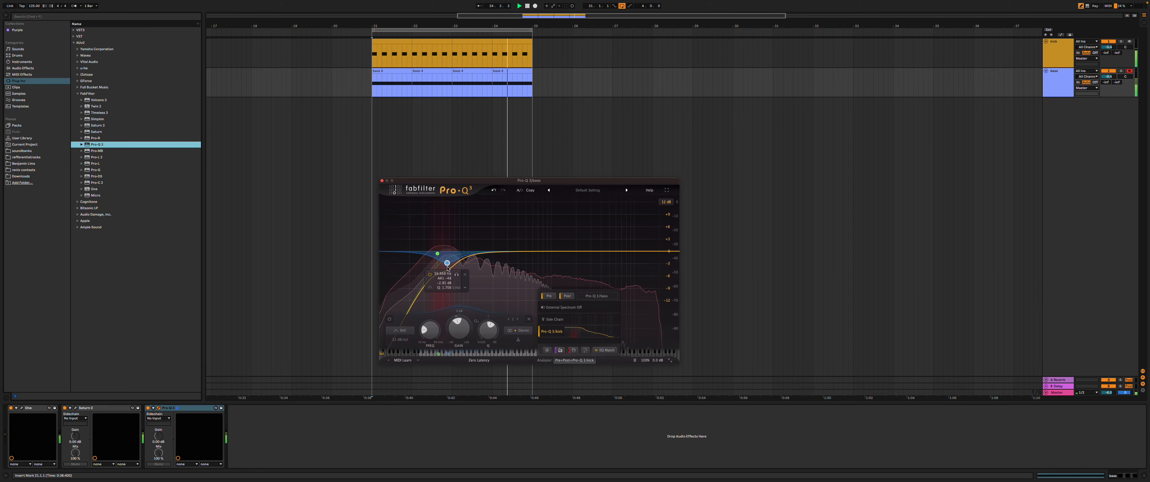
click(635, 360)
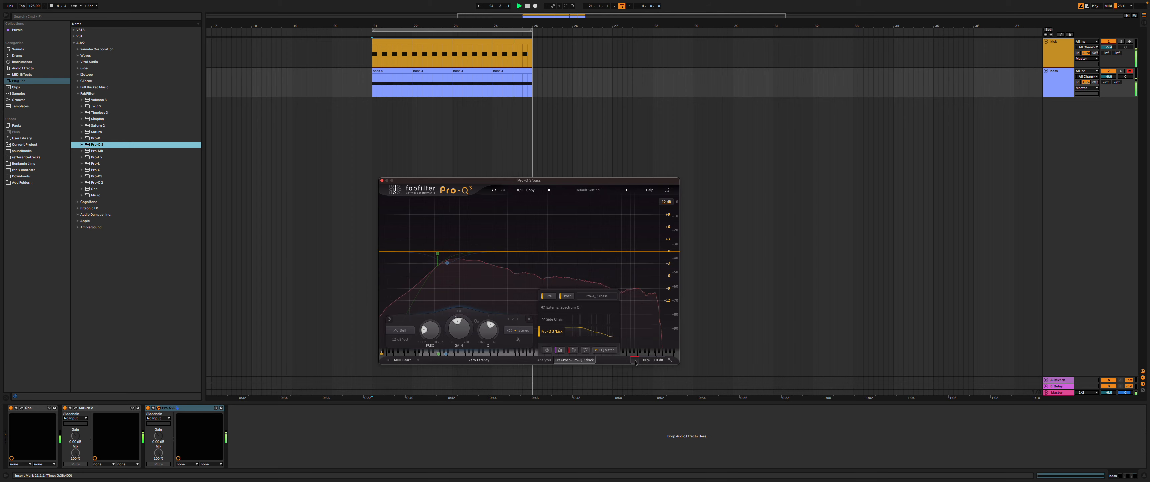
click(635, 361)
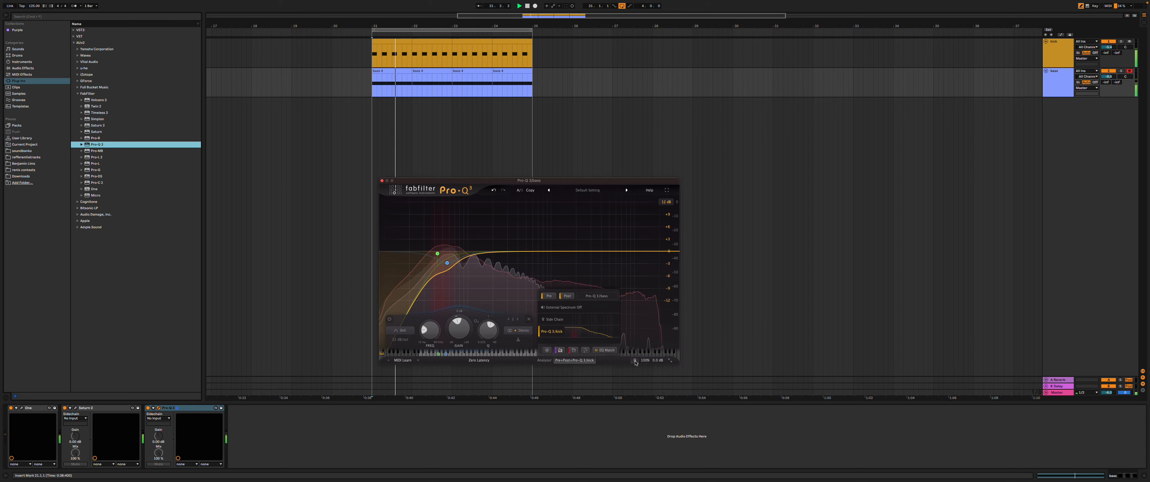
- Move the bass low cut slightly lower in frequency, stop playback and close the bass Pro-Q 3 window
mouse_move(438, 254)
drag(438, 254, 432, 253)
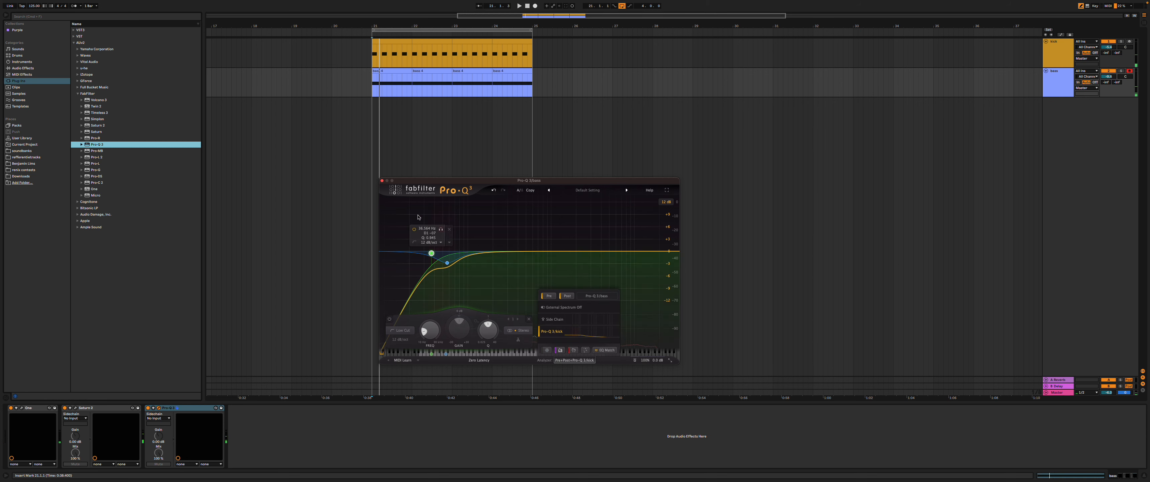
click(383, 181)
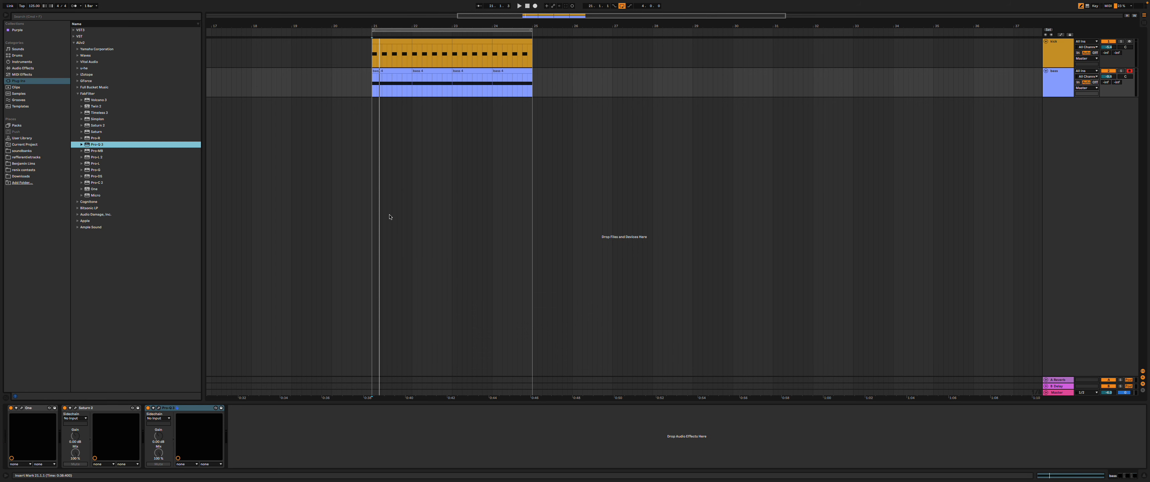
- Add a low cut at the very bottom of the kick's Pro-Q 3 spectrum and compare it bypassed while playing the loop
click(1049, 61)
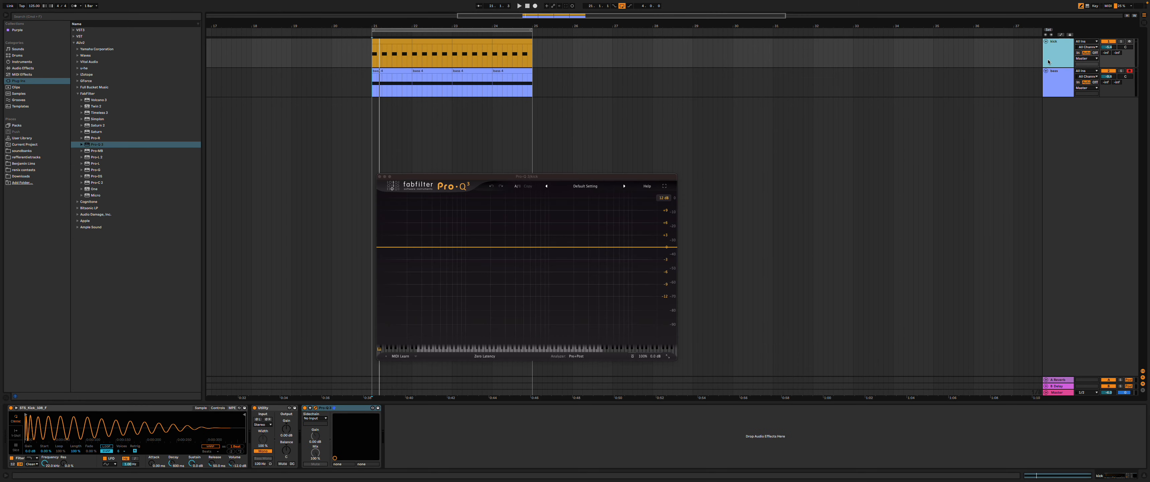
drag(381, 248, 392, 263)
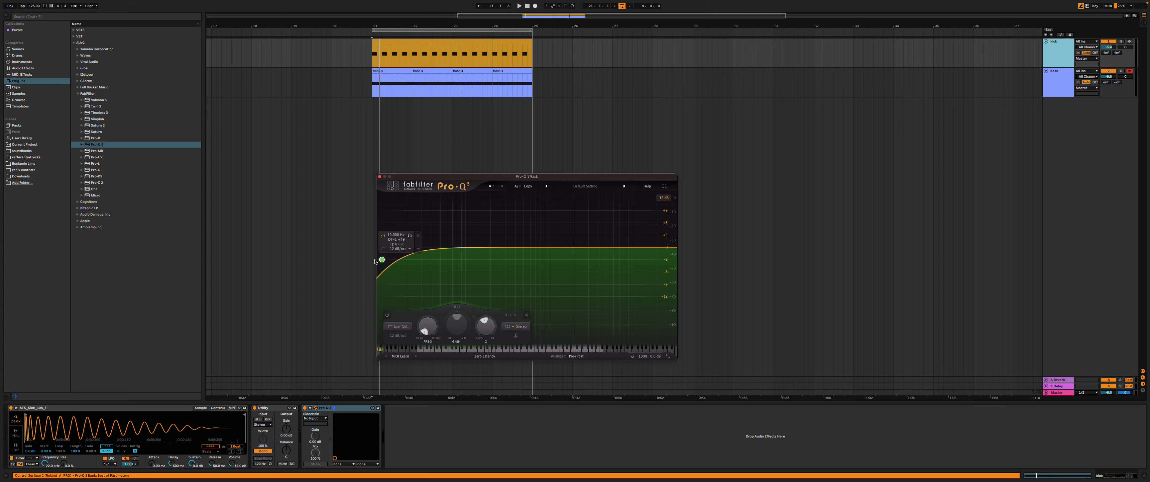
click(375, 257)
key(space)
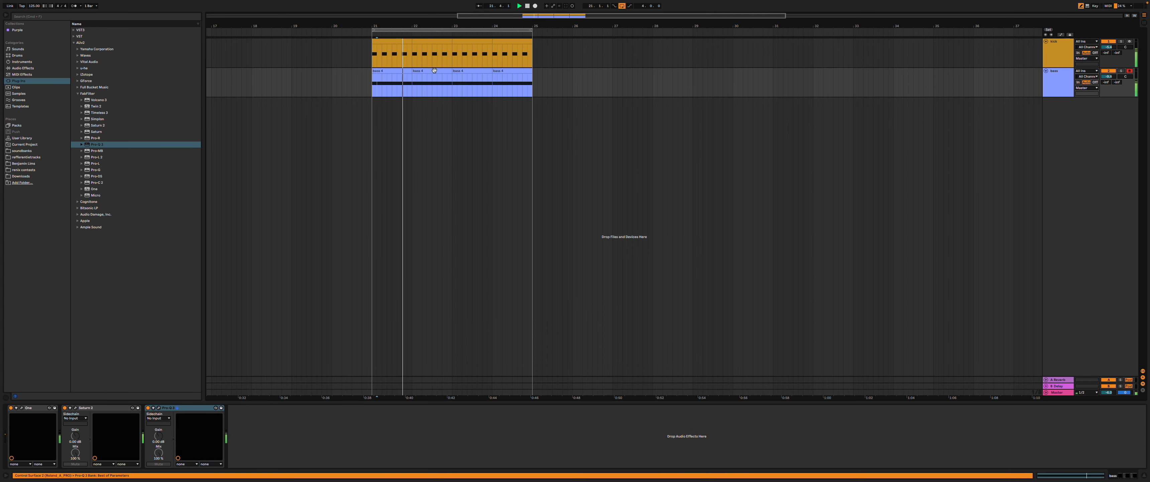
mouse_move(382, 259)
mouse_down()
mouse_move(446, 307)
mouse_move(388, 247)
mouse_up()
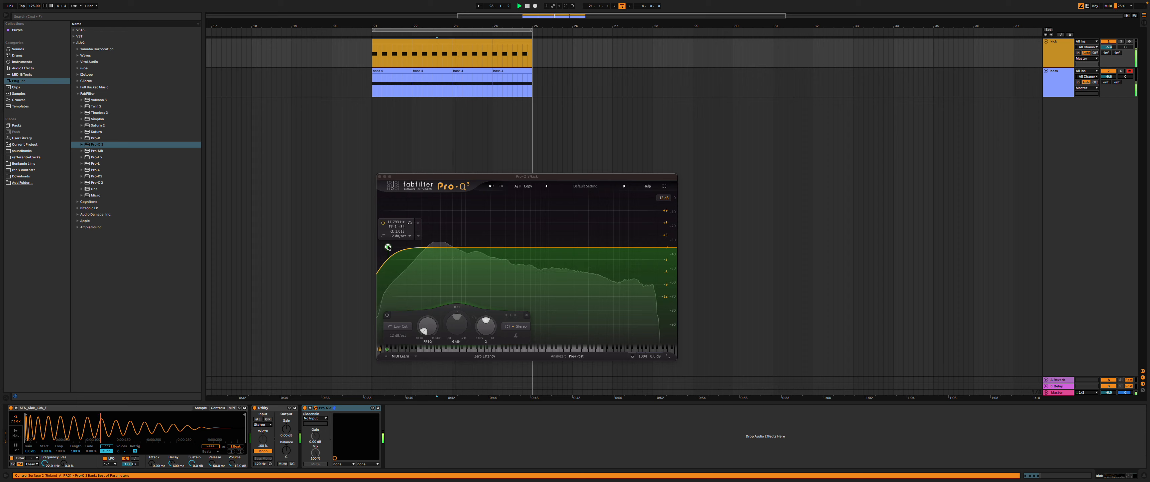
click(631, 356)
click(632, 357)
- Overlay the bass spectrum in the kick's analyzer and add a narrow bell boost of about 1.7 dB around 51 Hz
click(576, 355)
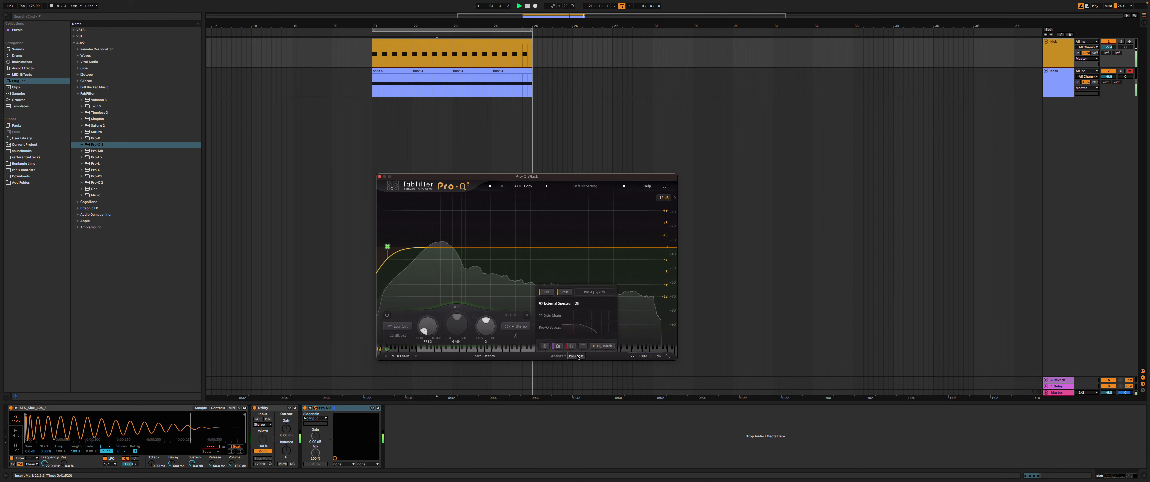
click(552, 327)
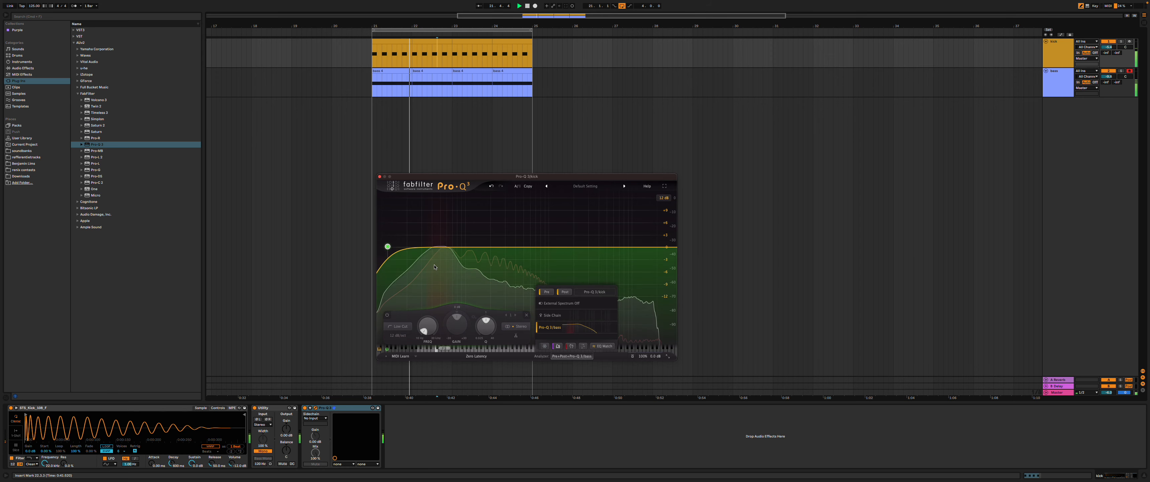
drag(437, 247, 442, 240)
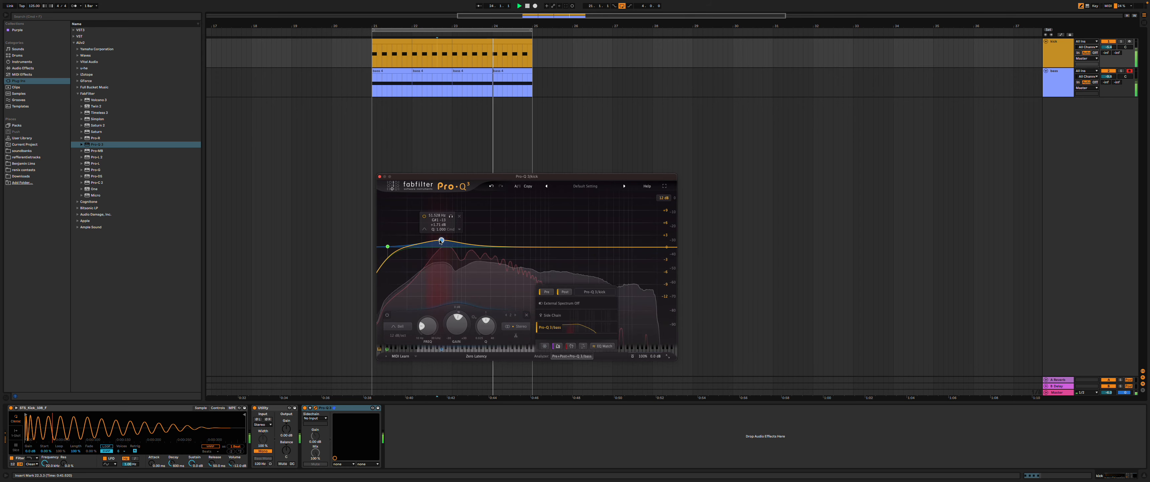
drag(481, 327, 482, 316)
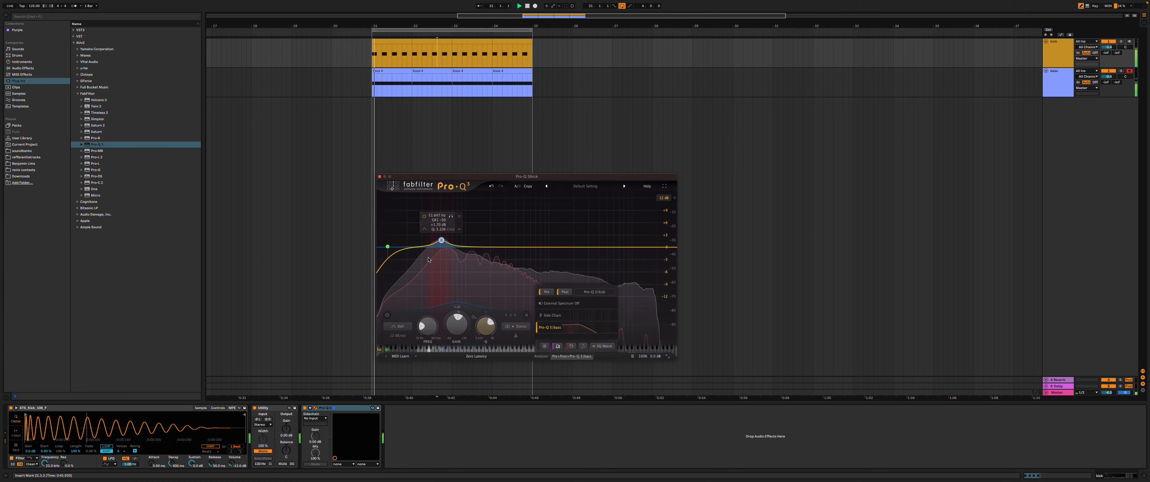
- Raise the kick's low cut to just below the bell, increase the bell's boost slightly and close the equalizer window
drag(391, 248, 435, 252)
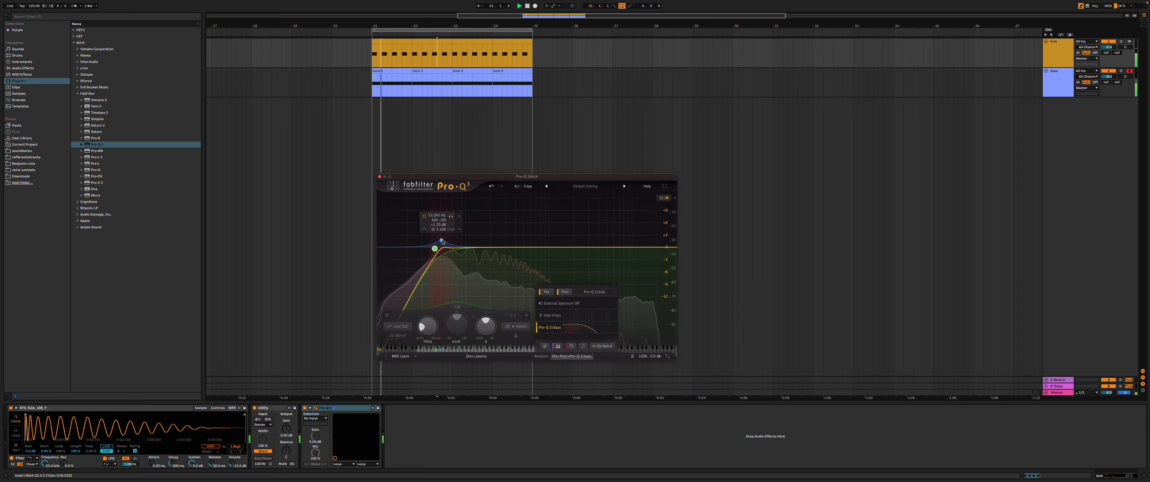
drag(443, 240, 444, 237)
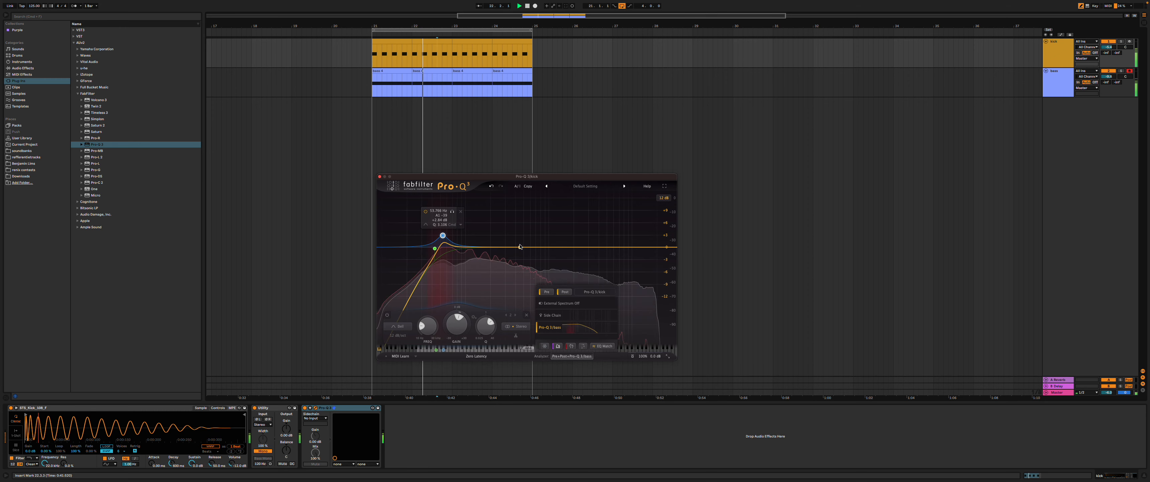
click(379, 176)
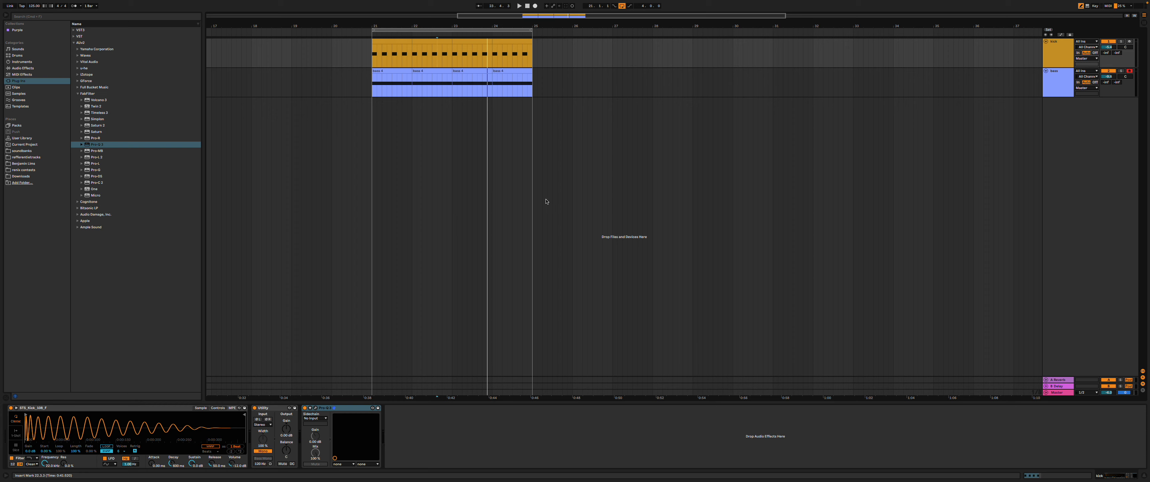
- Show the automation lanes and display One's Cutoff parameter on the bass track
click(1062, 35)
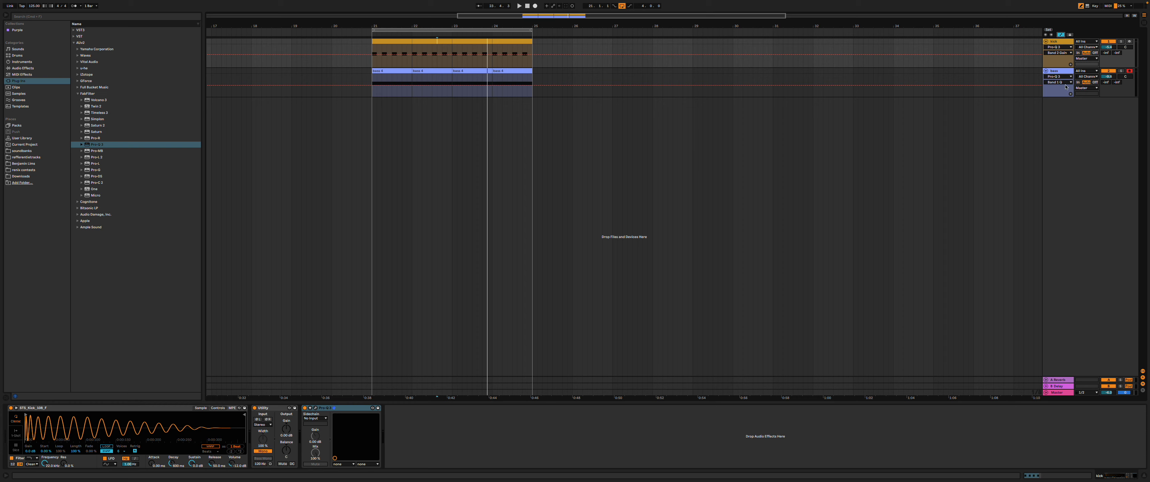
click(1057, 77)
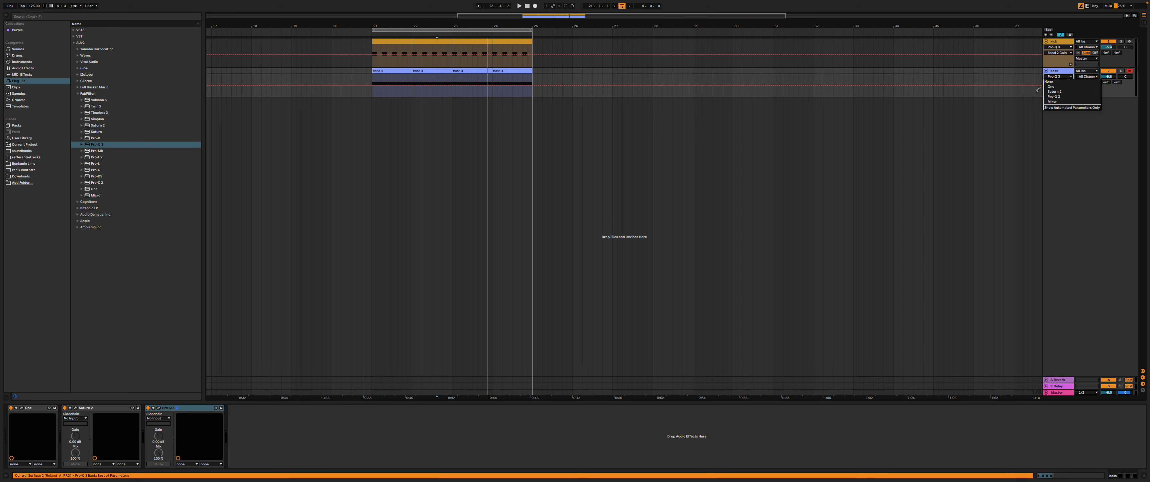
click(1053, 86)
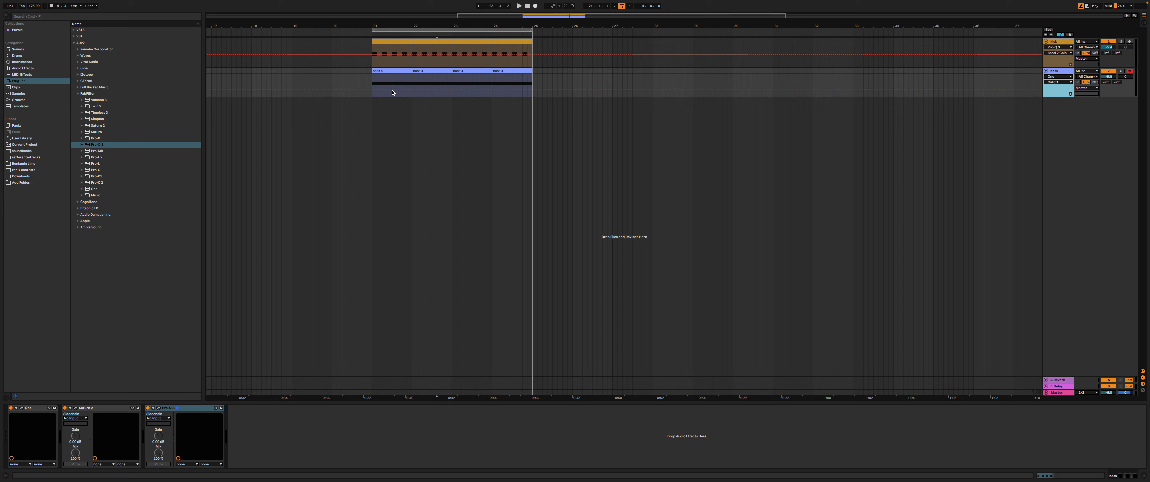
- Draw a rising cutoff automation ramp on the bass track from bar 24 to the end of the loop
click(495, 89)
mouse_move(1089, 3)
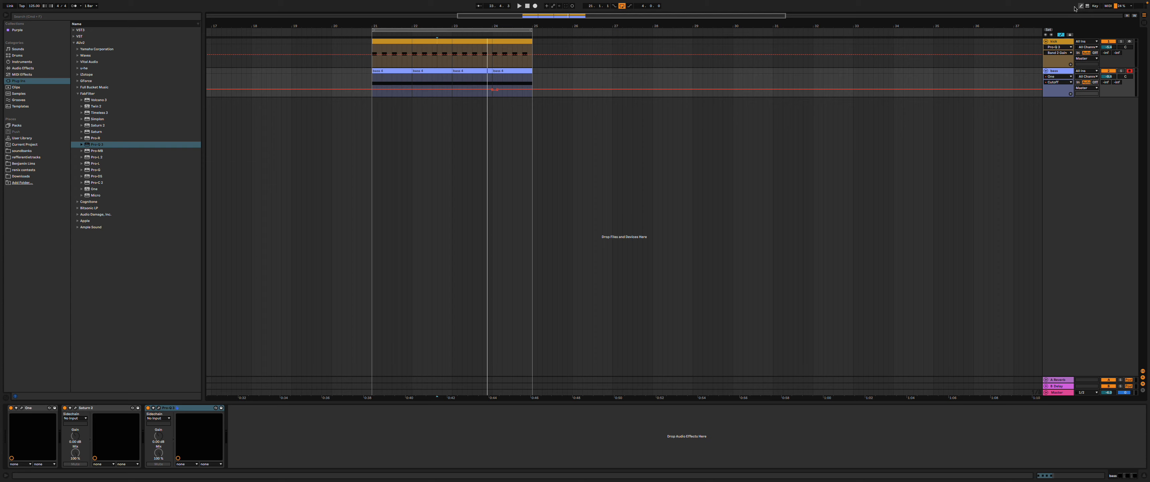
drag(498, 91, 498, 92)
- Play the kick and bass loop from bar 21 to hear the cutoff automation
click(373, 103)
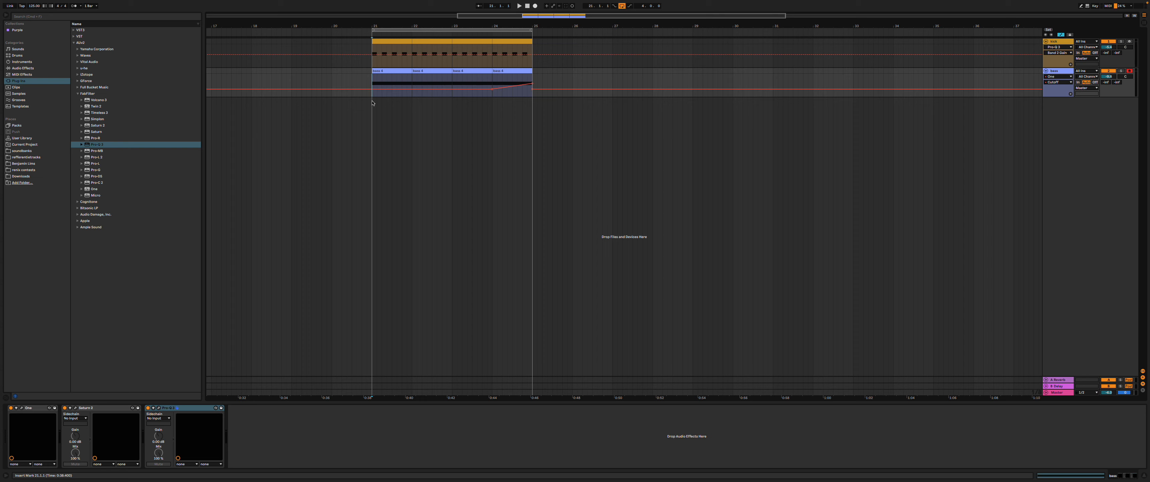
key(space)
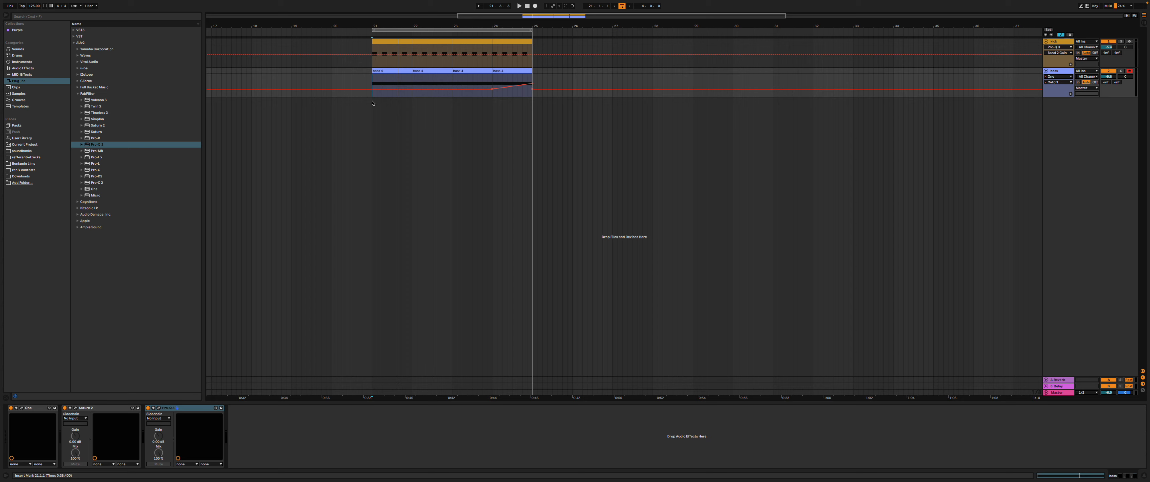
key(space)
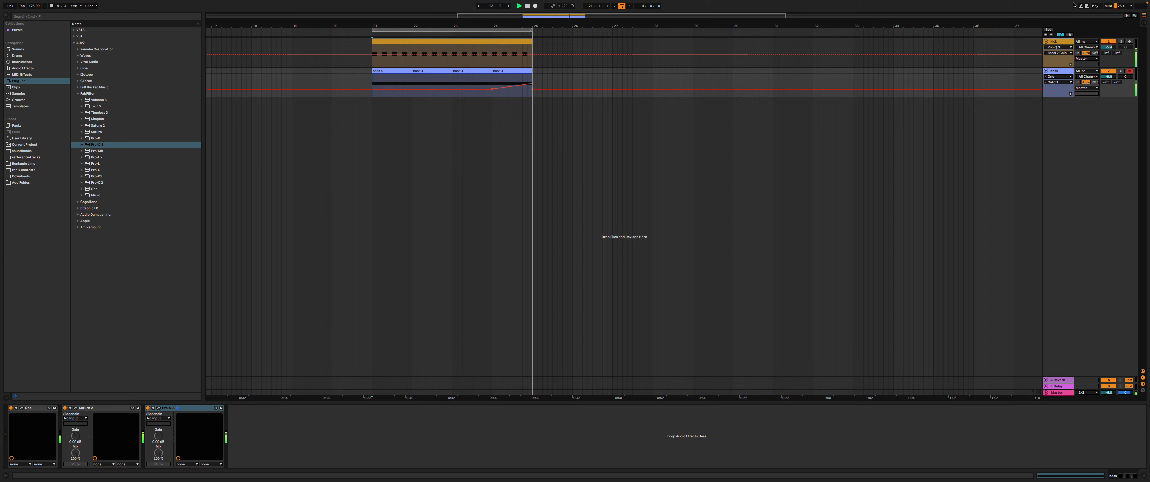
mouse_move(1066, 3)
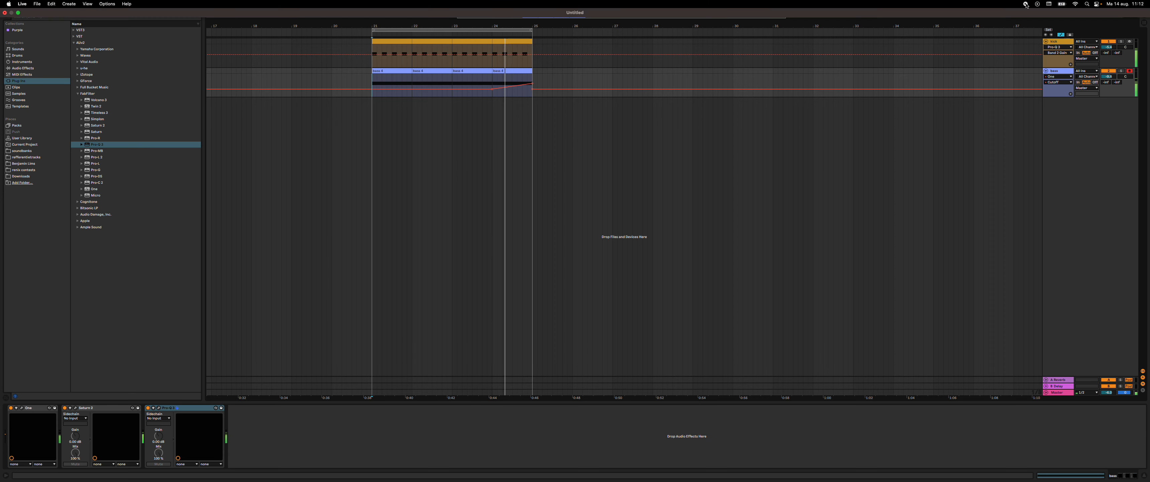